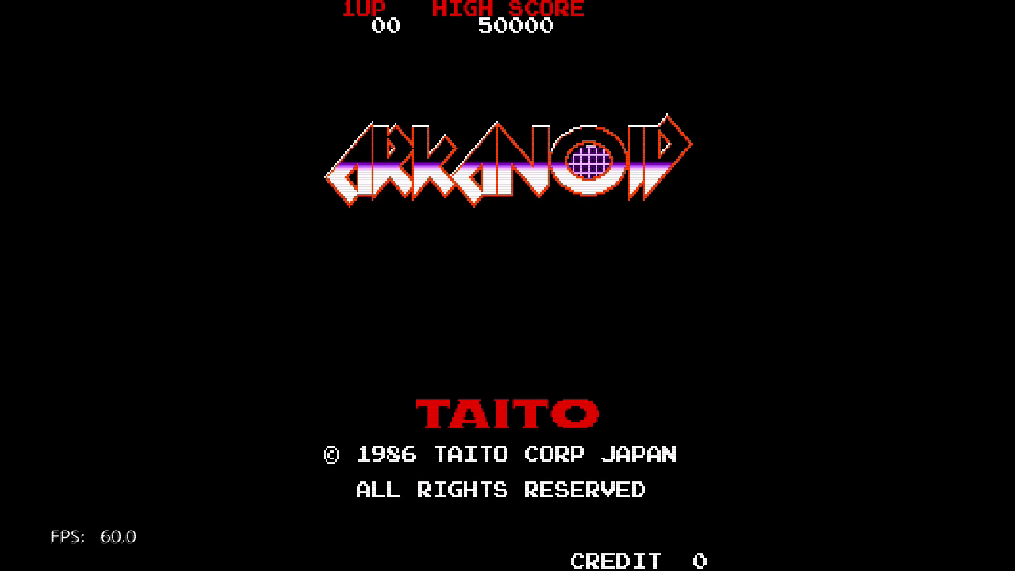
Step: Insert a coin for a credit and start a one-player game
{"action": "key", "text": "5"}
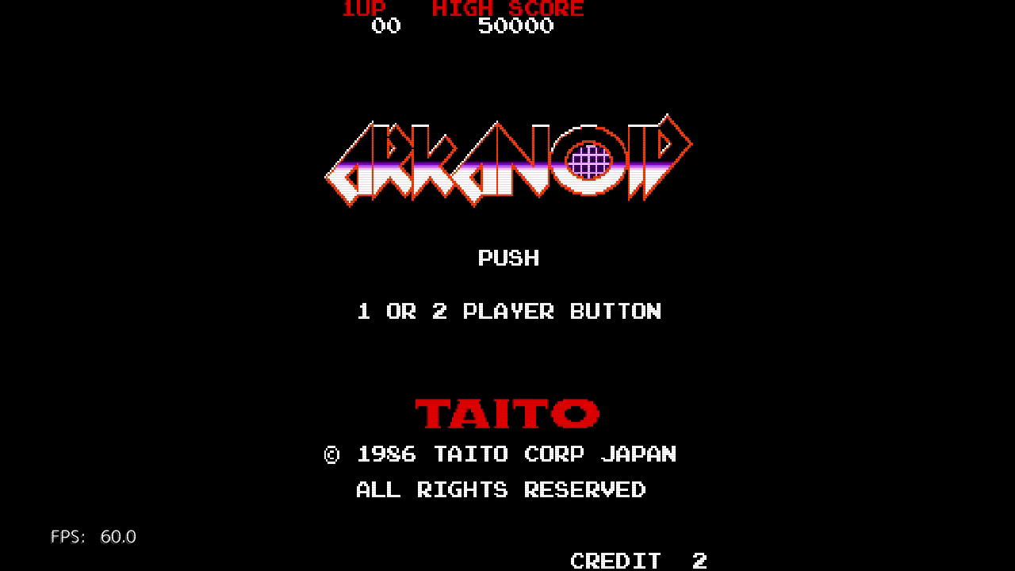
{"action": "key", "text": "1"}
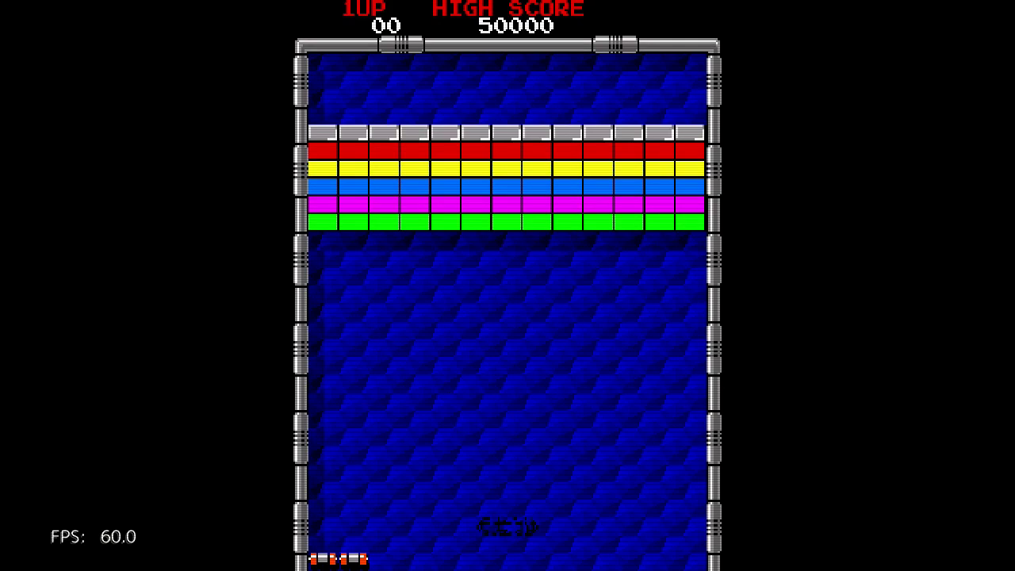
Step: Launch the ball and move the Vaus paddle right under it
{"action": "key", "text": "Left"}
{"action": "key", "text": "space"}
{"action": "key", "text": "Right"}
{"action": "key", "text": "Right"}
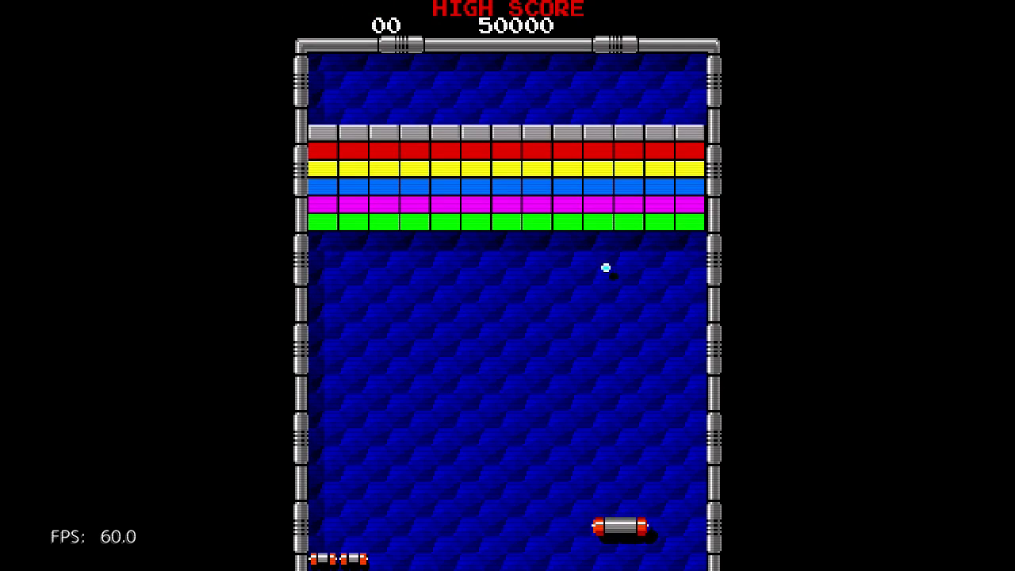
{"action": "key", "text": "Right"}
Step: Catch the falling green capsule with the paddle
{"action": "key", "text": "Left"}
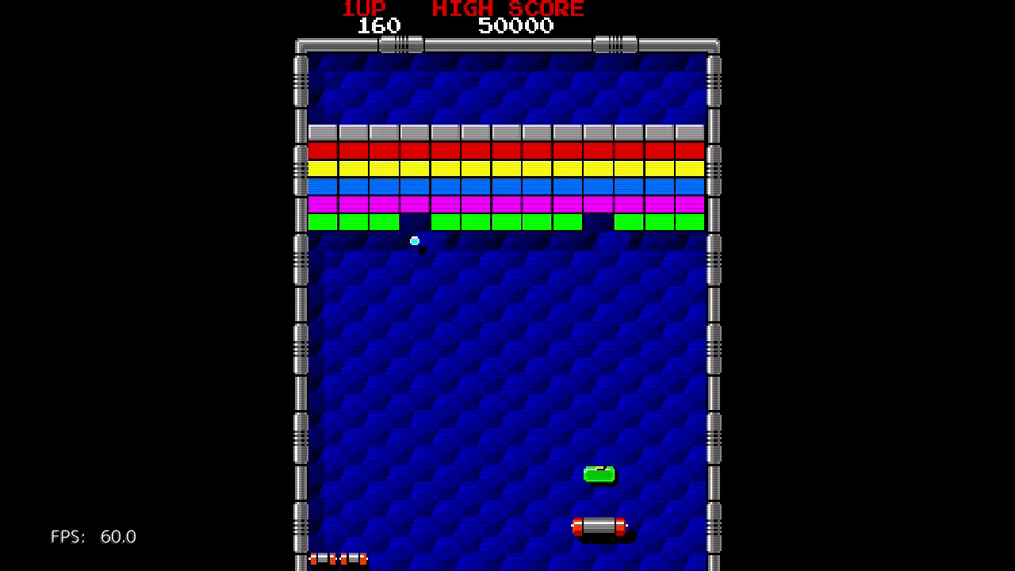
{"action": "key", "text": "Left"}
{"action": "key", "text": "Left"}
{"action": "key", "text": "Right"}
{"action": "key", "text": "Right"}
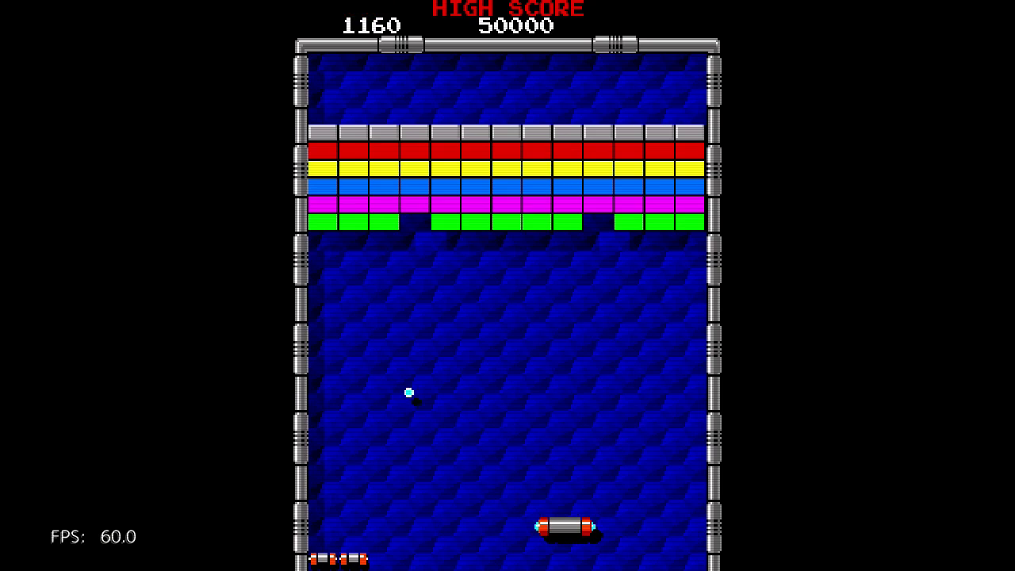
Step: Keep the ball in play and catch the blue capsule to split the ball
{"action": "key", "text": "Left"}
{"action": "key", "text": "Right"}
{"action": "key", "text": "Right"}
{"action": "key", "text": "Left"}
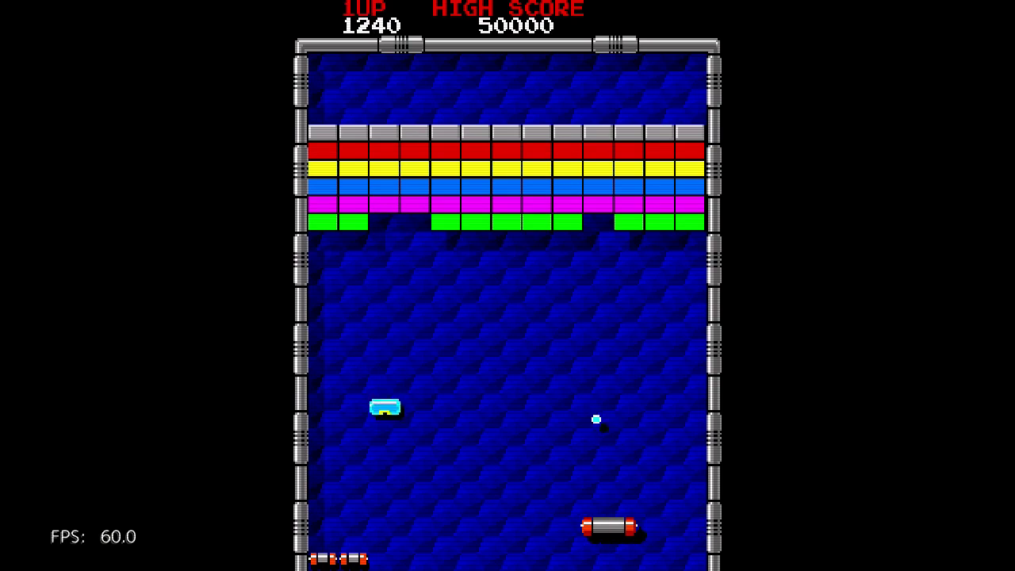
{"action": "key", "text": "Left"}
{"action": "key", "text": "Right"}
{"action": "key", "text": "Right"}
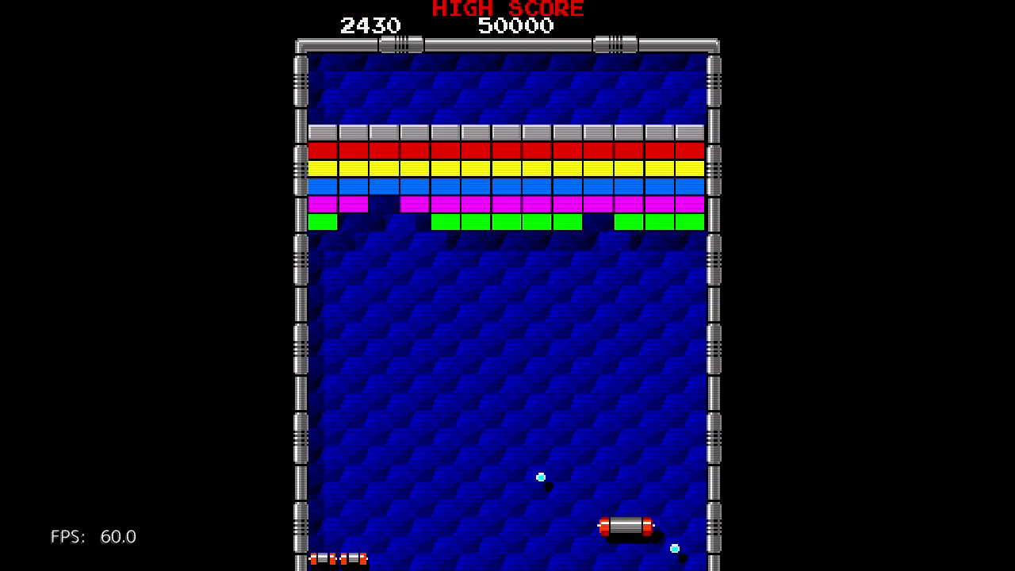
Step: Chase the ball along the left wall until the last paddle is lost at 3990
{"action": "key", "text": "Left"}
{"action": "key", "text": "Right"}
{"action": "key", "text": "Left"}
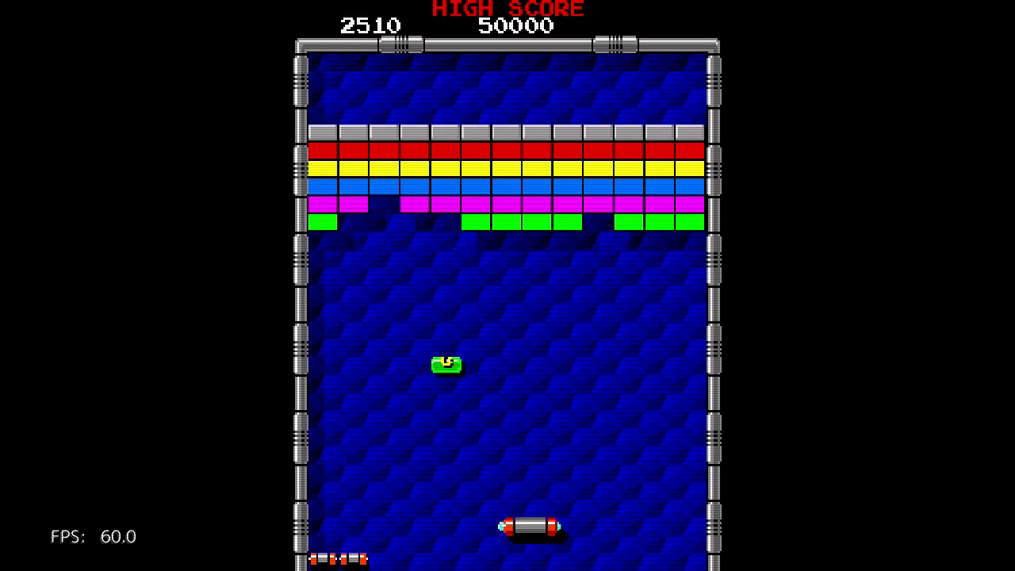
{"action": "key", "text": "Left"}
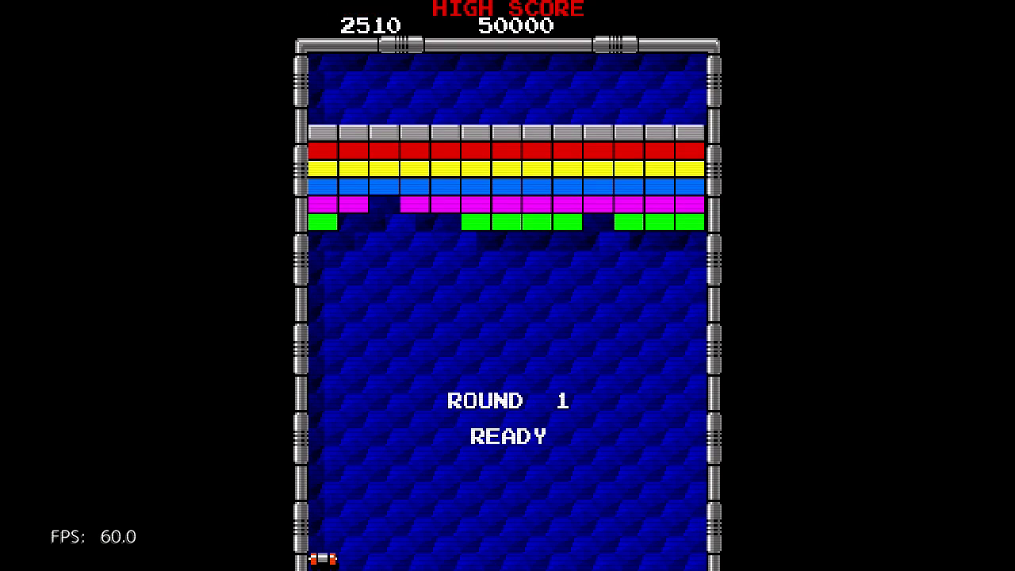
{"action": "key", "text": "Left"}
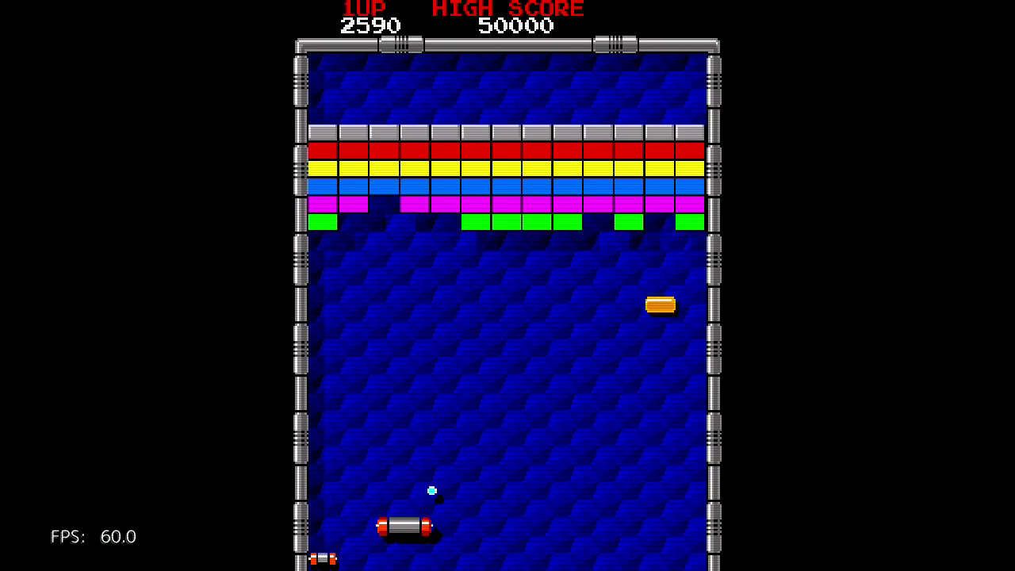
{"action": "key", "text": "Left"}
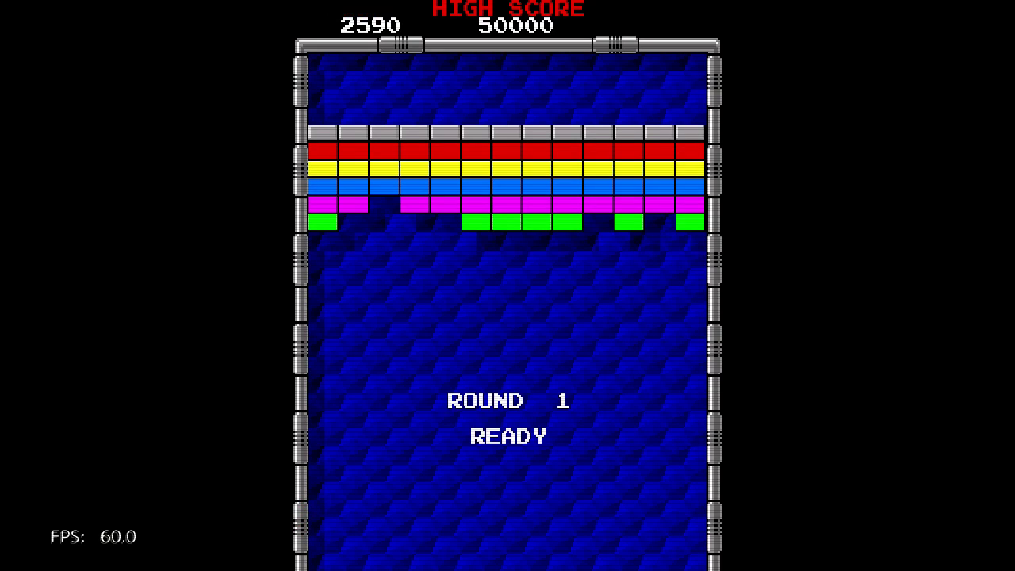
{"action": "key", "text": "Right"}
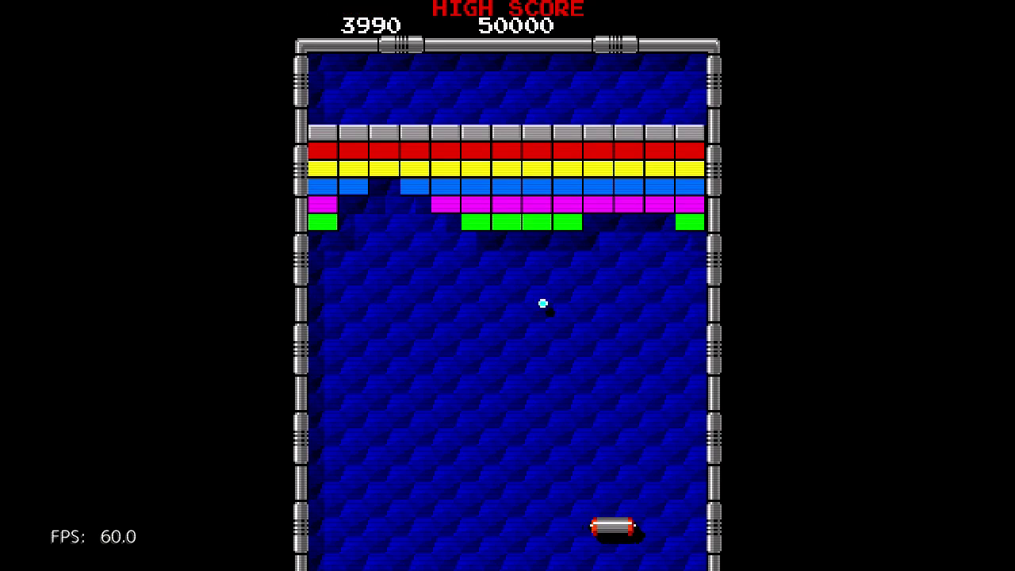
{"action": "key", "text": "Left"}
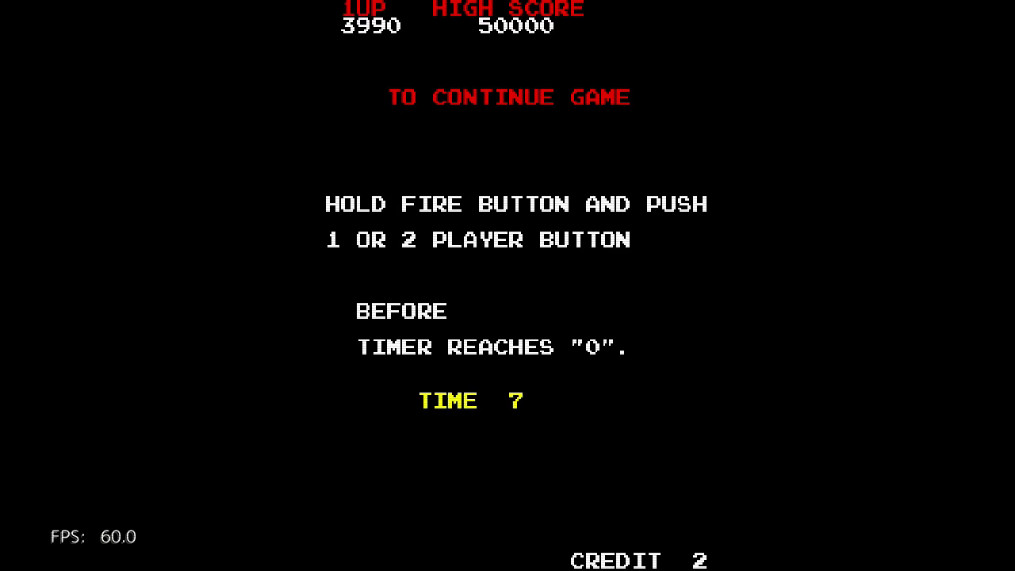
Step: Continue before the countdown ends, then catch the falling red capsule
{"action": "key", "text": "1"}
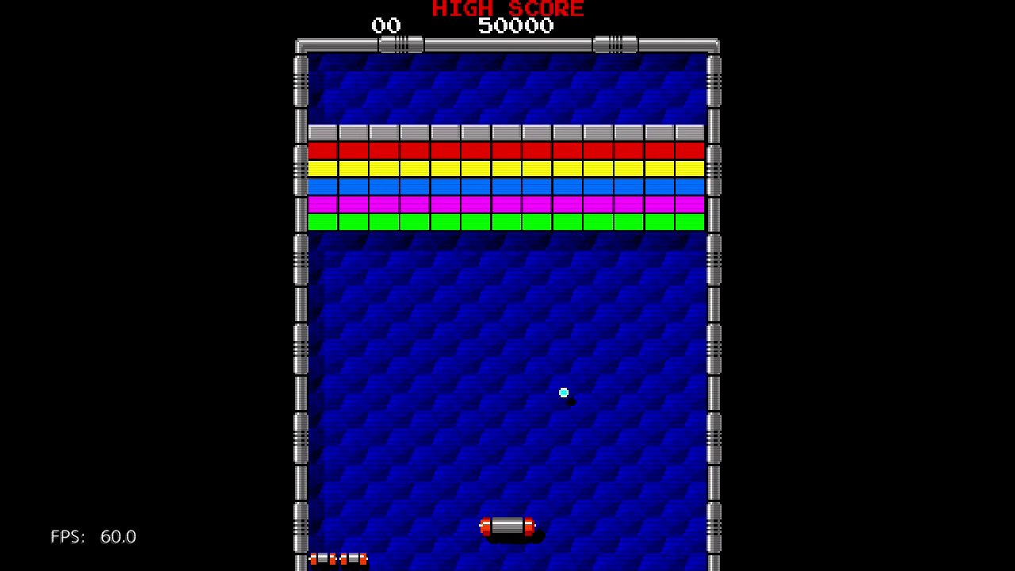
{"action": "key", "text": "Right"}
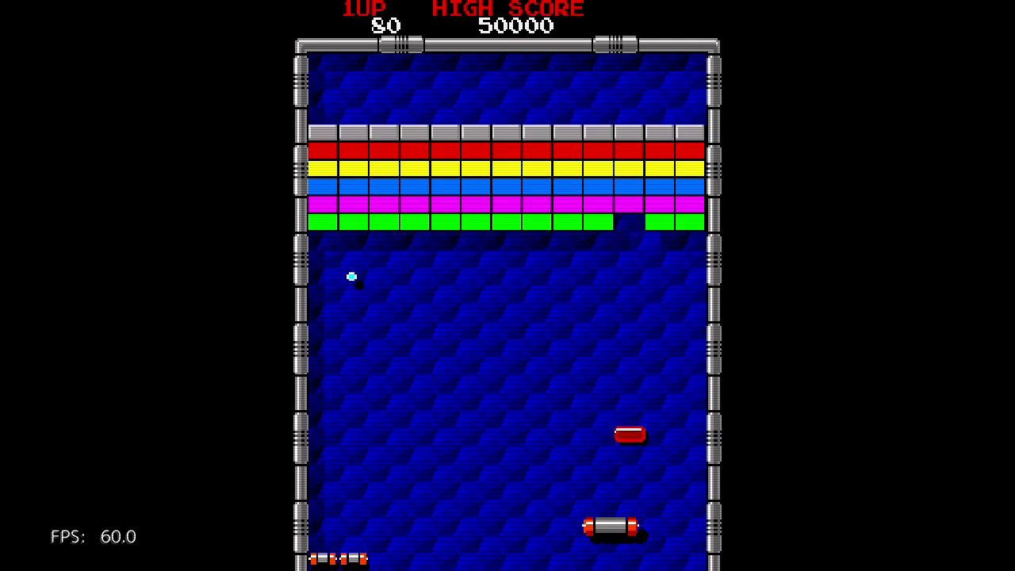
{"action": "key", "text": "Right"}
{"action": "key", "text": "Left"}
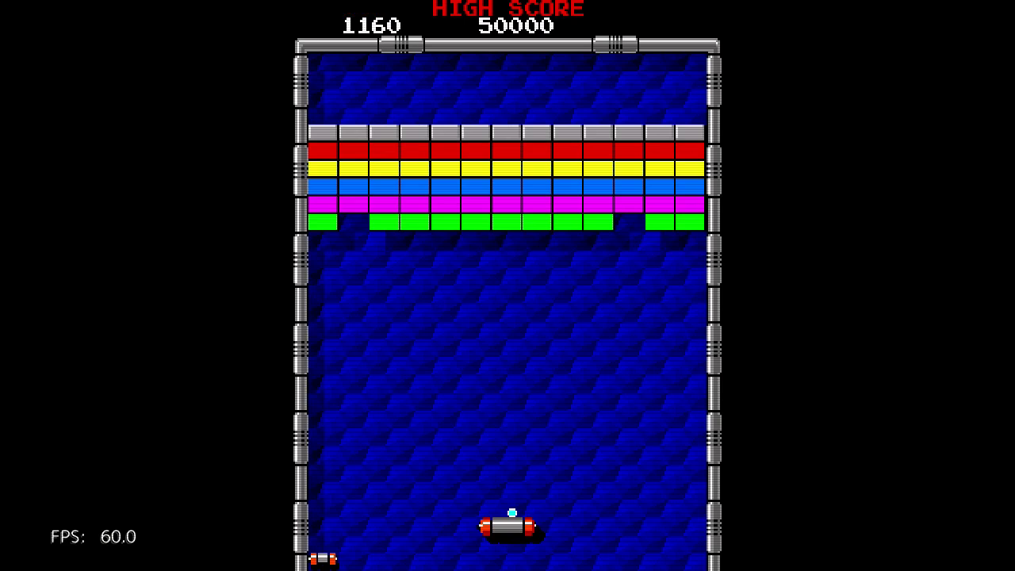
Step: Keep the ball in play by lining the paddle up beneath it
{"action": "key", "text": "Right"}
{"action": "key", "text": "Left"}
{"action": "key", "text": "Left"}
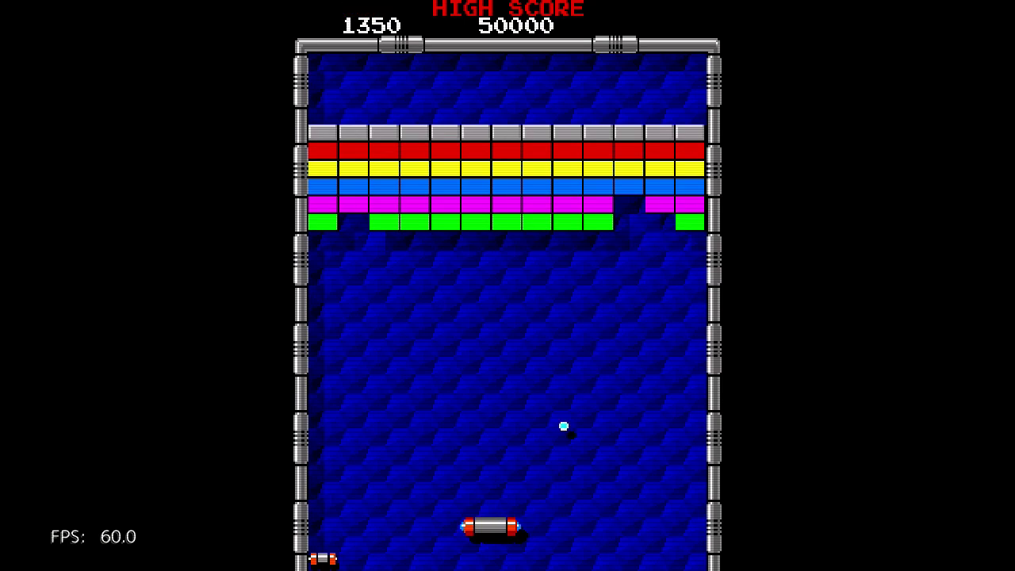
{"action": "key", "text": "Right"}
{"action": "key", "text": "Left"}
{"action": "key", "text": "Right"}
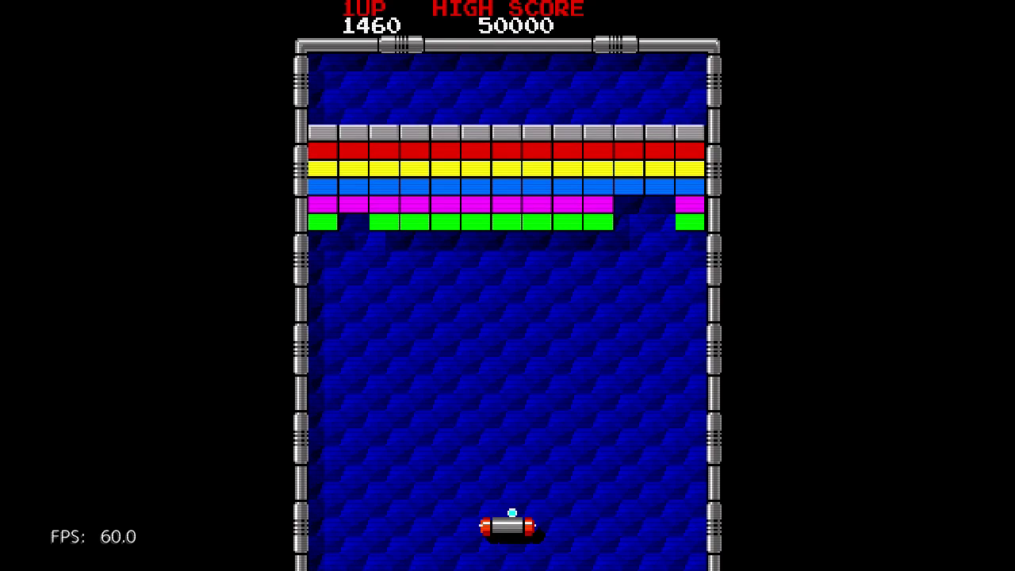
Step: Chase a falling capsule until the last paddle is lost at 2640 points
{"action": "key", "text": "Right"}
{"action": "key", "text": "Right"}
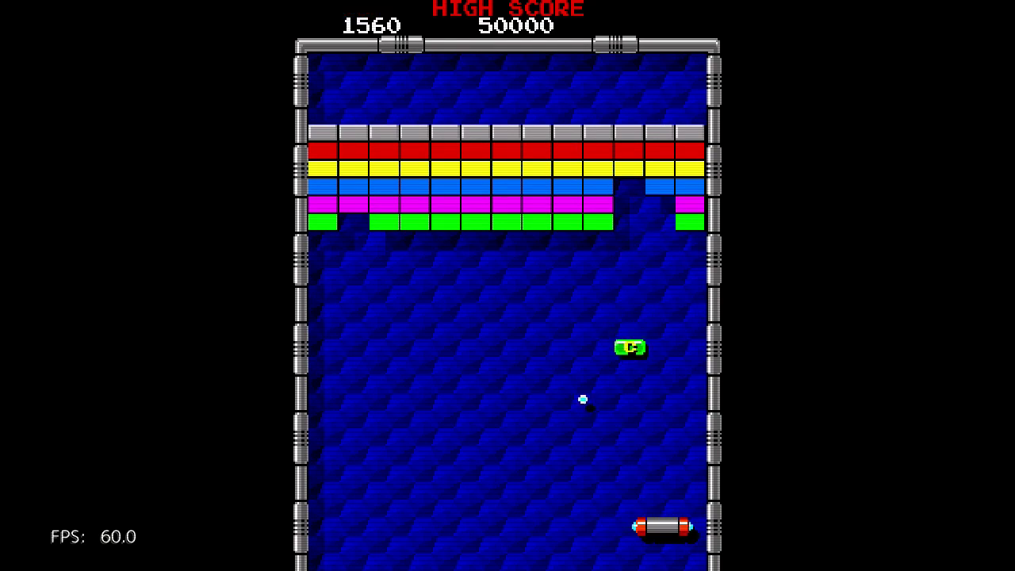
{"action": "key", "text": "Left"}
{"action": "key", "text": "Left"}
{"action": "key", "text": "Right"}
{"action": "key", "text": "Left"}
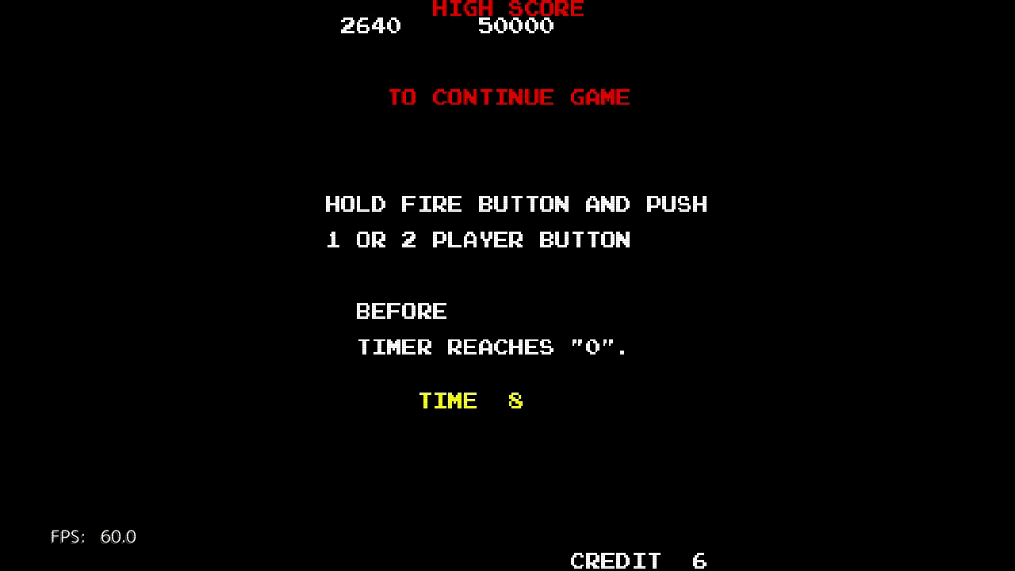
Step: Skip the continue countdown to reach Game Over
{"action": "key", "text": "space"}
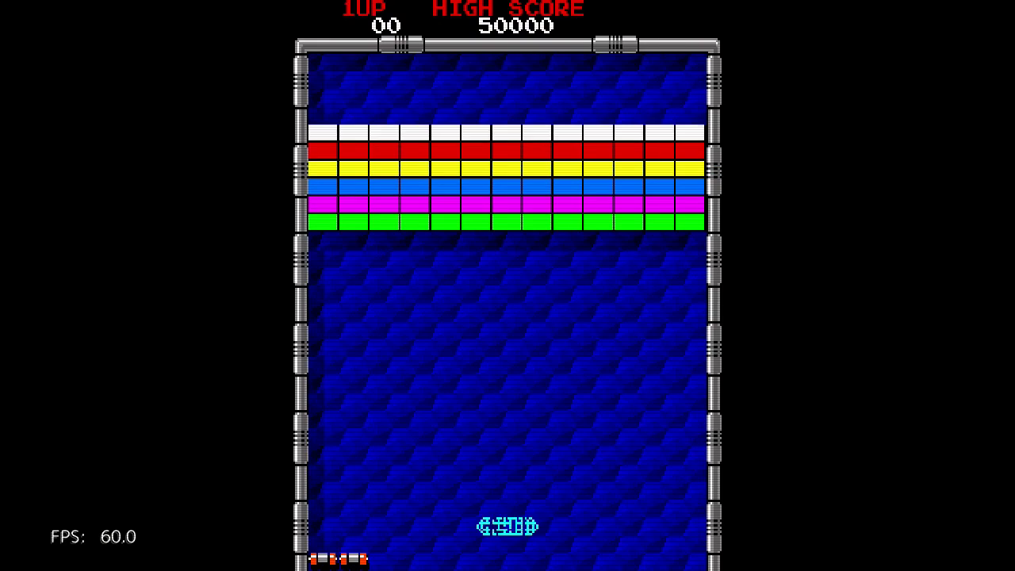
Step: Track the ball across the playfield to keep it in play
{"action": "key", "text": "Left"}
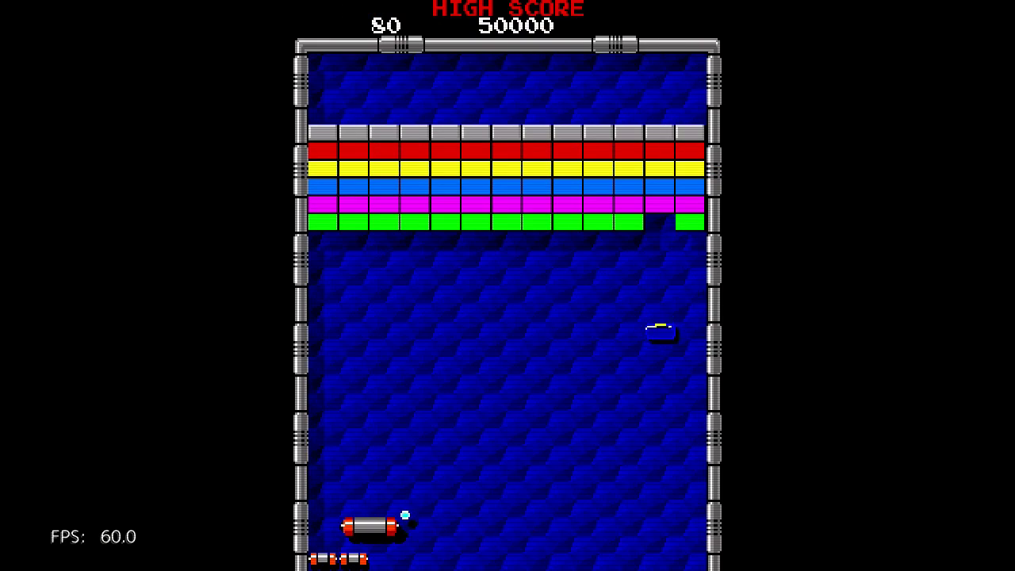
{"action": "key", "text": "Right"}
{"action": "key", "text": "Right"}
{"action": "key", "text": "Left"}
{"action": "key", "text": "Left"}
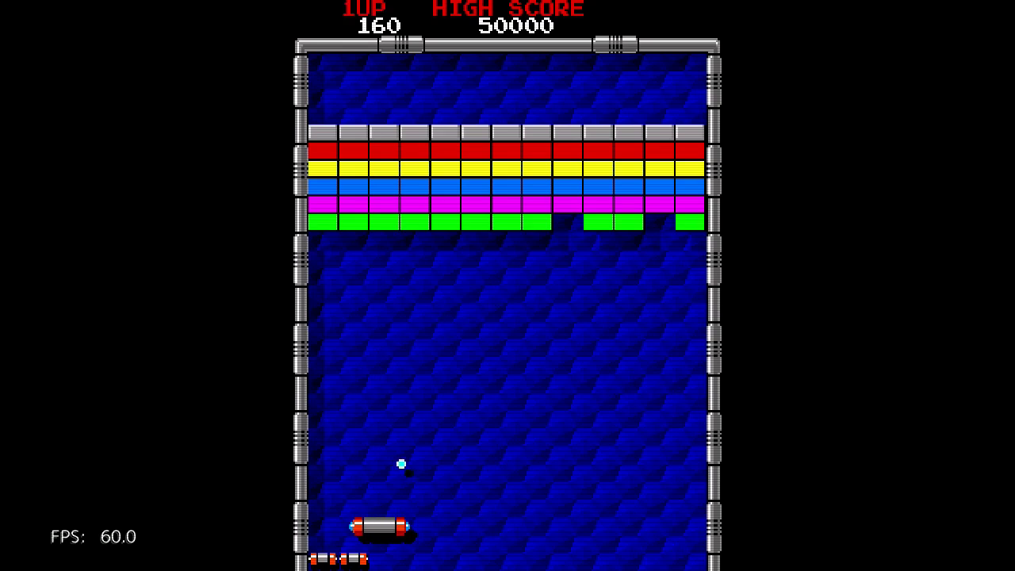
{"action": "key", "text": "Right"}
{"action": "key", "text": "Left"}
{"action": "key", "text": "Left"}
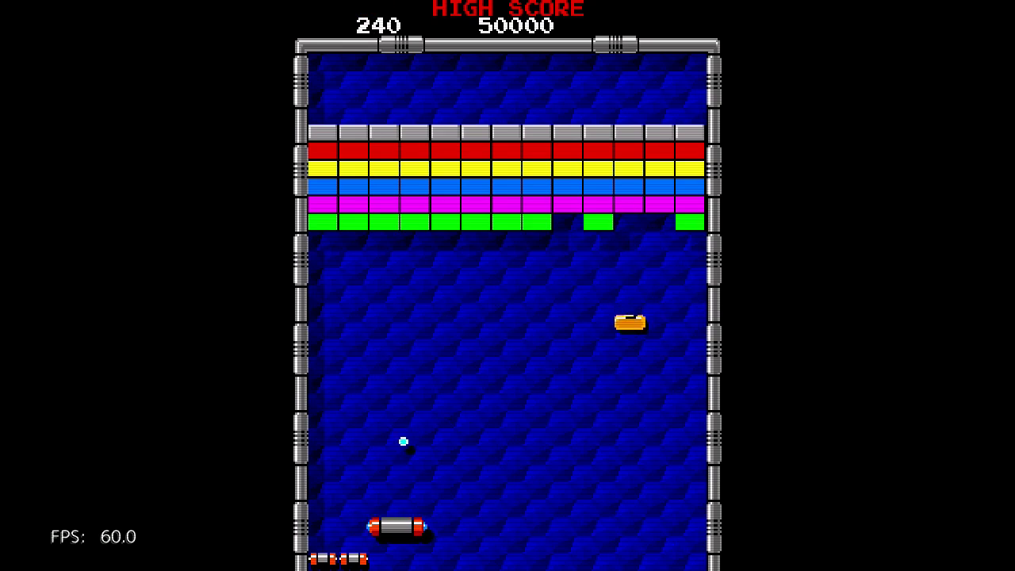
{"action": "key", "text": "Right"}
{"action": "key", "text": "Right"}
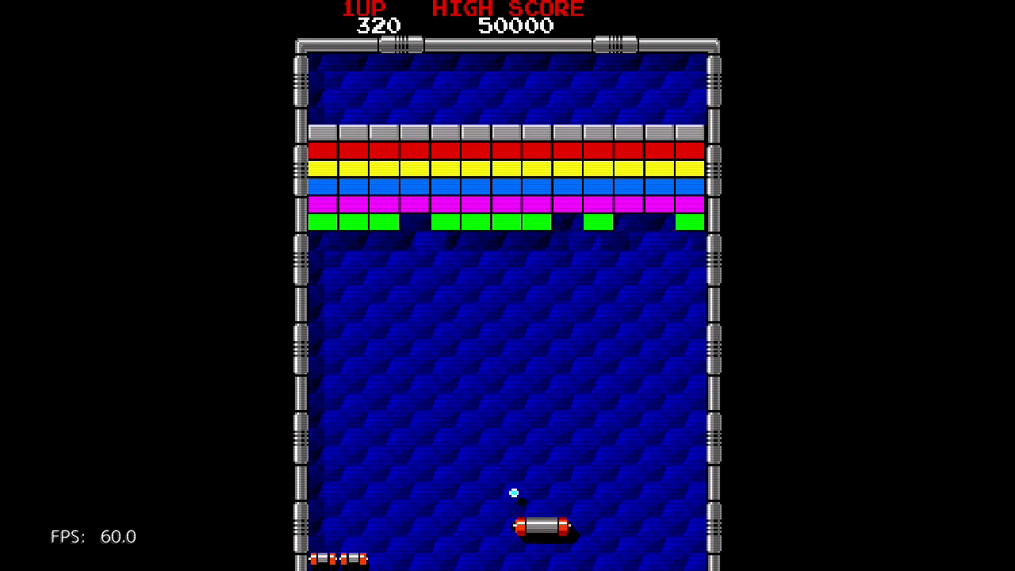
{"action": "key", "text": "Right"}
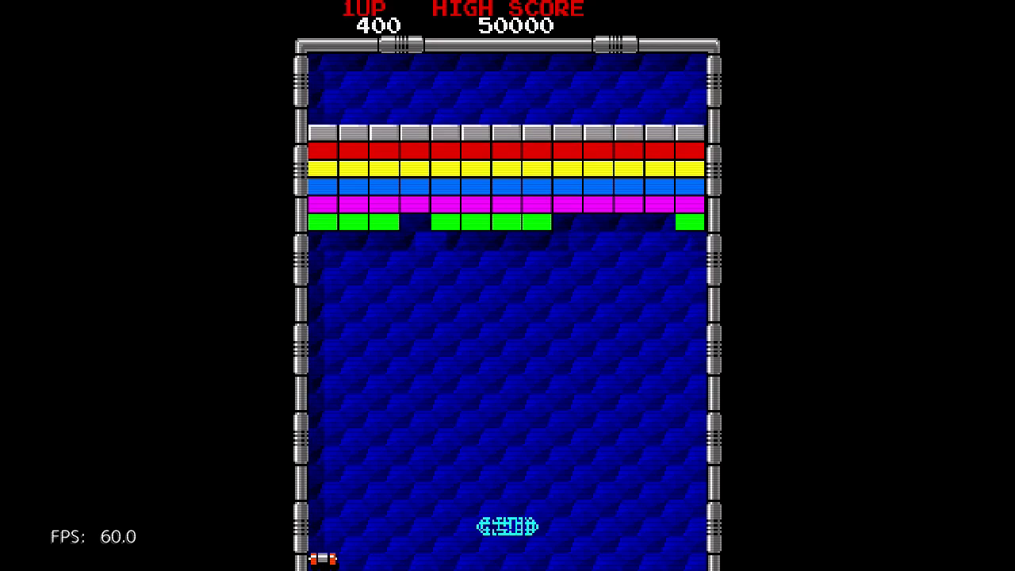
Step: Reposition the paddle under the falling ball to return it
{"action": "key", "text": "Right"}
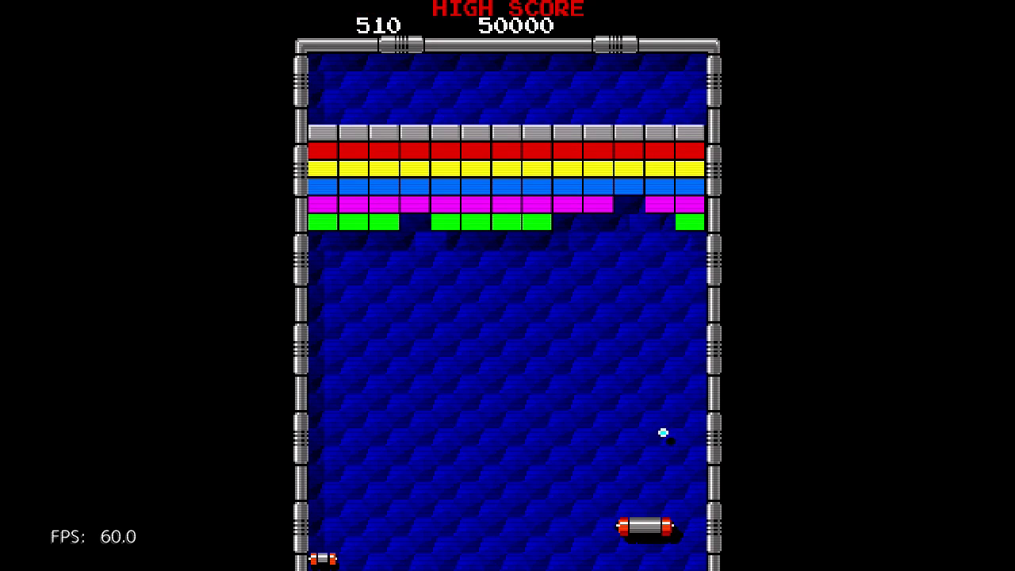
{"action": "key", "text": "Left"}
{"action": "key", "text": "Left"}
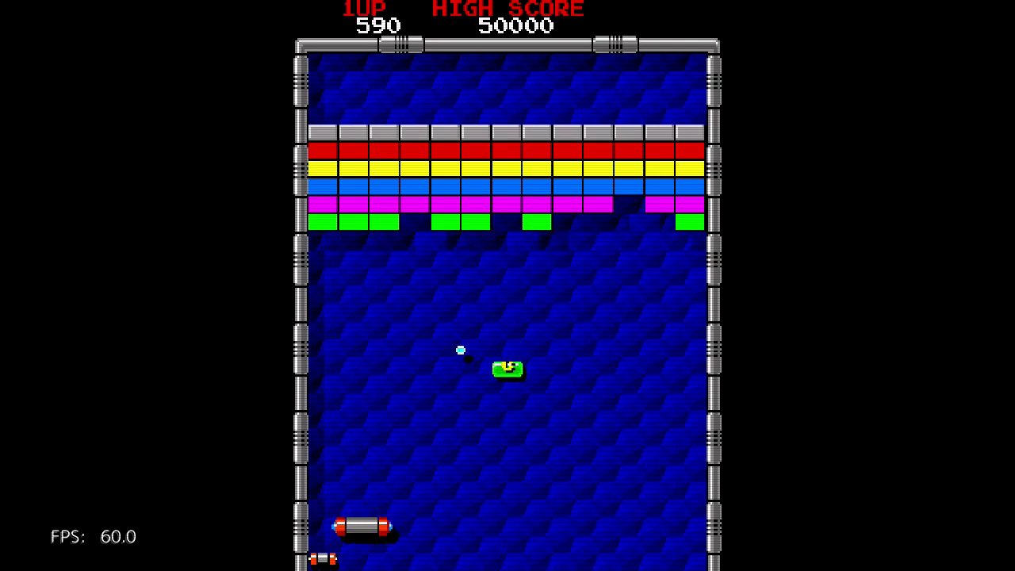
{"action": "key", "text": "Right"}
{"action": "key", "text": "Left"}
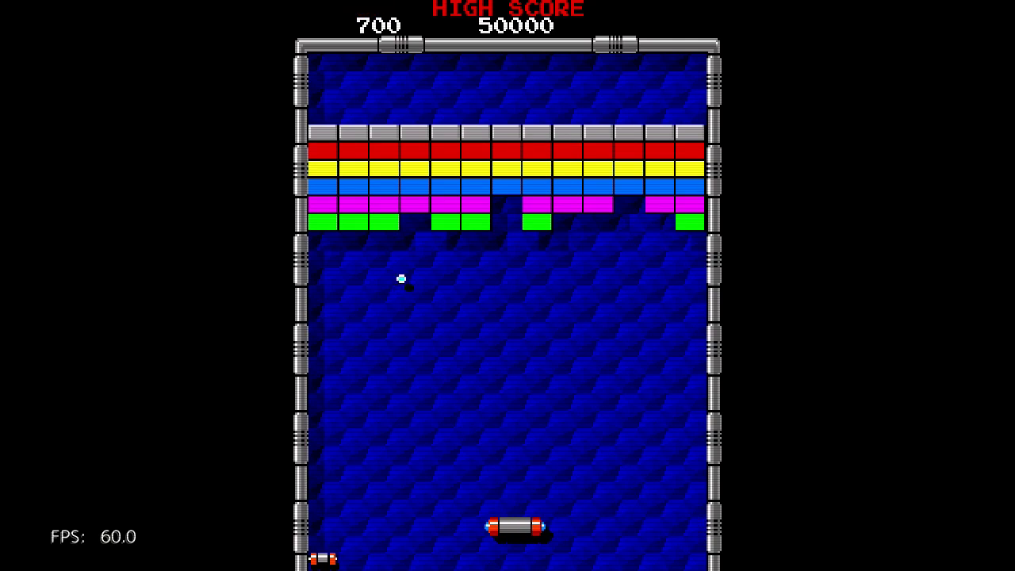
{"action": "key", "text": "Right"}
{"action": "key", "text": "Left"}
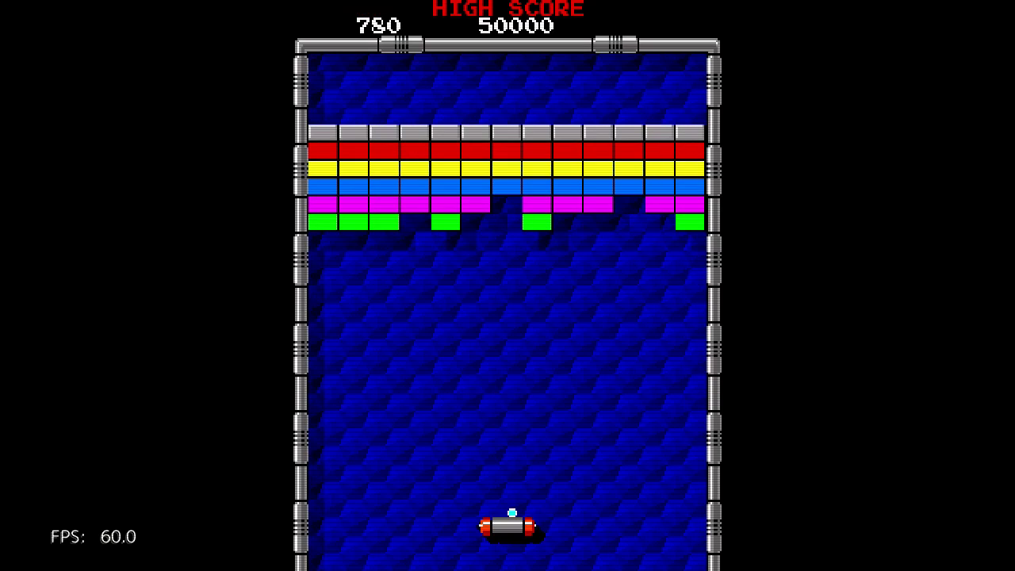
Step: Follow the ball left and right to bounce it back up
{"action": "key", "text": "Right"}
{"action": "key", "text": "Left"}
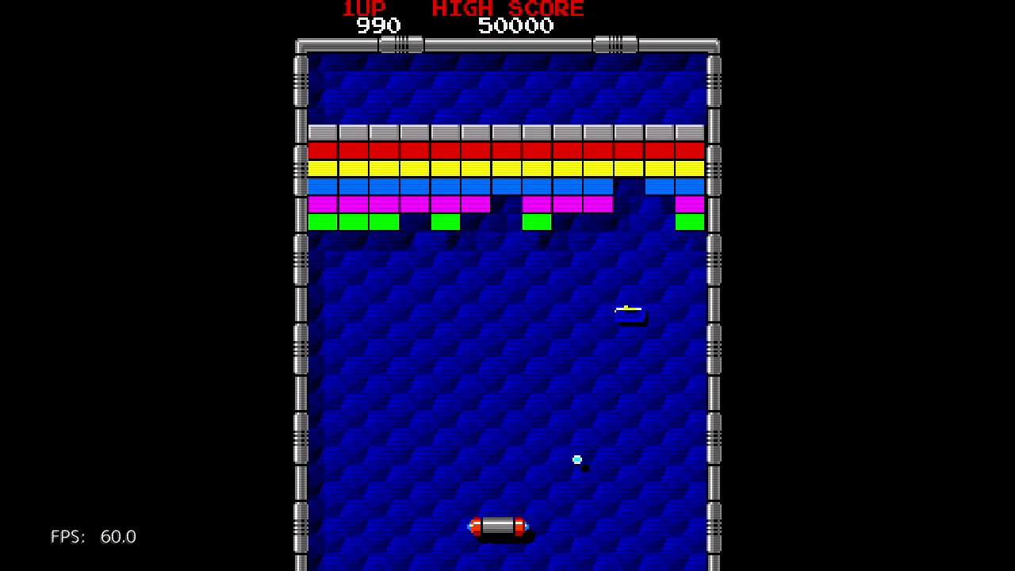
{"action": "key", "text": "Right"}
{"action": "key", "text": "Left"}
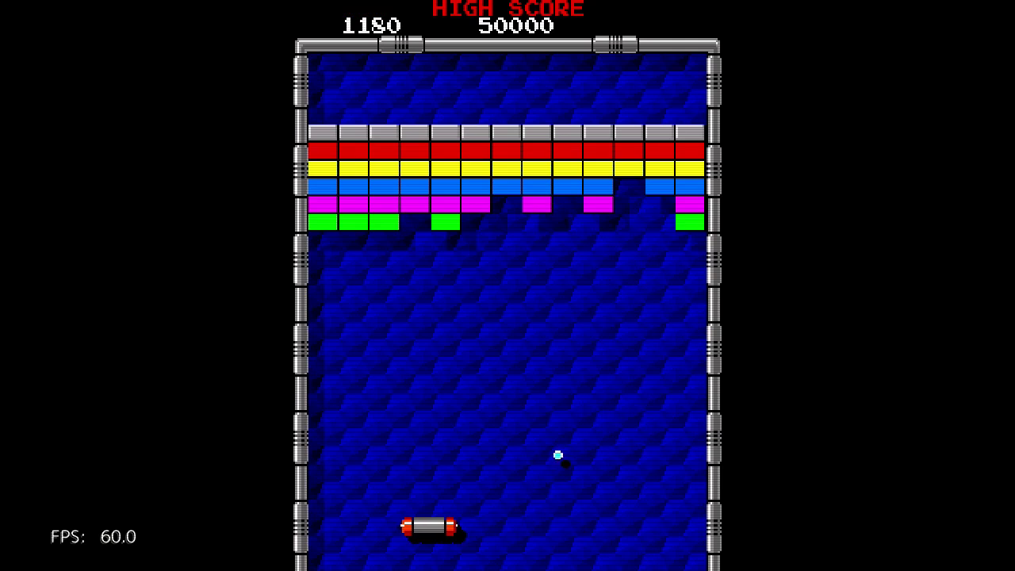
{"action": "key", "text": "Right"}
Step: Return the ball as the L capsule falls, then lose the last paddle at 1600
{"action": "key", "text": "Right"}
{"action": "key", "text": "Left"}
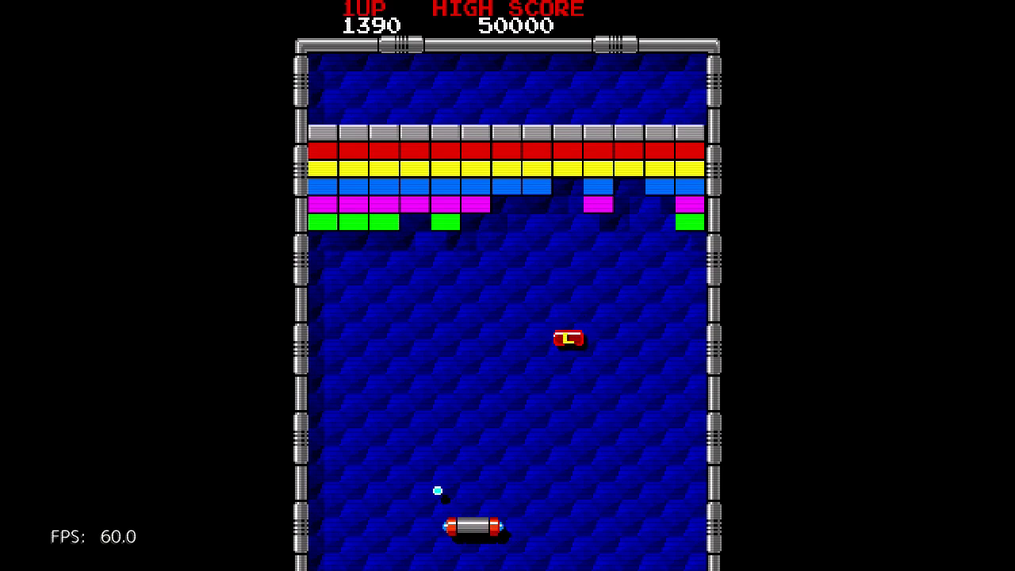
{"action": "key", "text": "Right"}
{"action": "key", "text": "Right"}
{"action": "key", "text": "Left"}
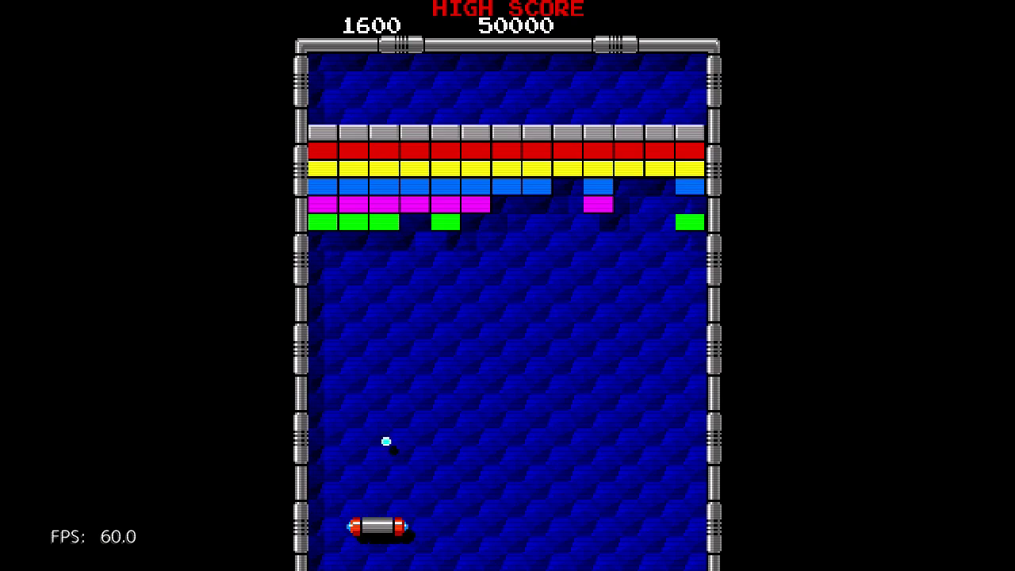
{"action": "key", "text": "Right"}
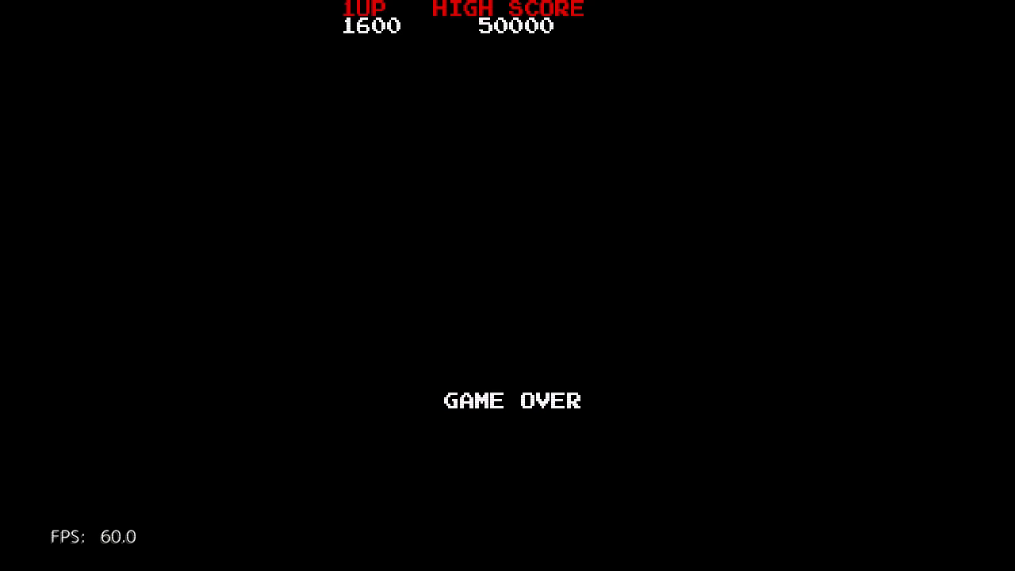
Step: Start a new game and keep the paddle under the launched ball
{"action": "key", "text": "1"}
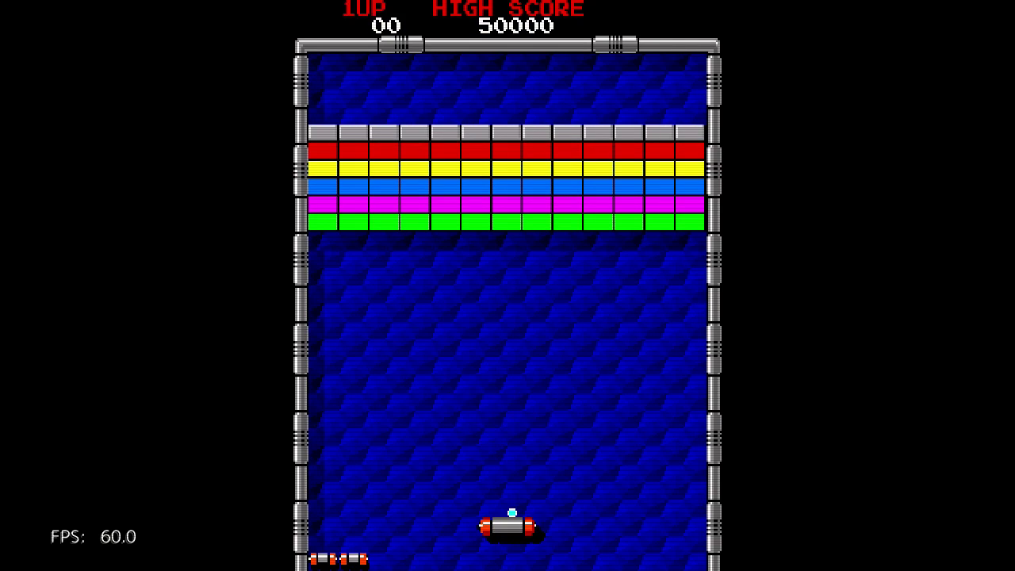
{"action": "key", "text": "Right"}
{"action": "key", "text": "Right"}
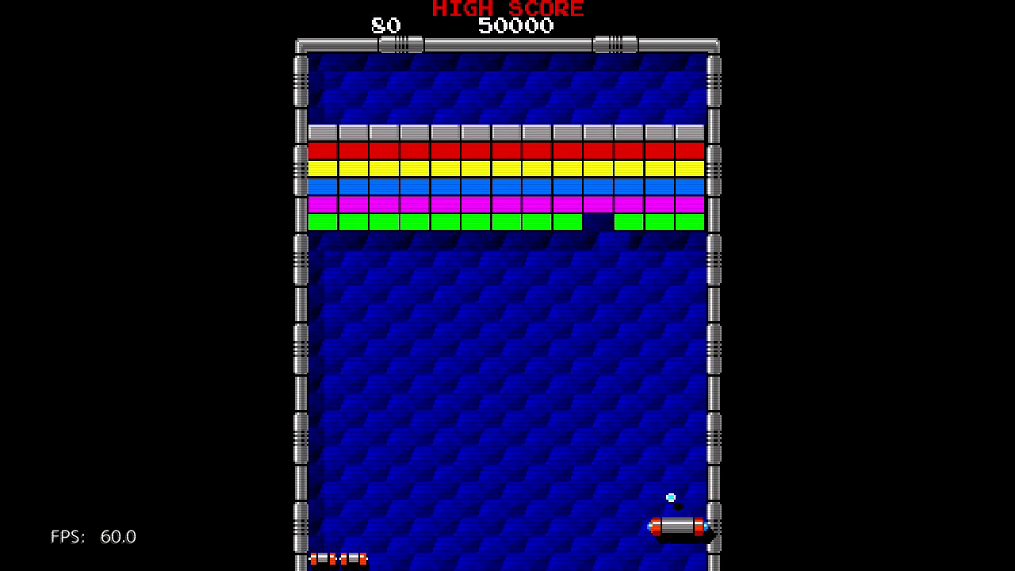
{"action": "key", "text": "Left"}
{"action": "key", "text": "Left"}
{"action": "key", "text": "Right"}
{"action": "key", "text": "Right"}
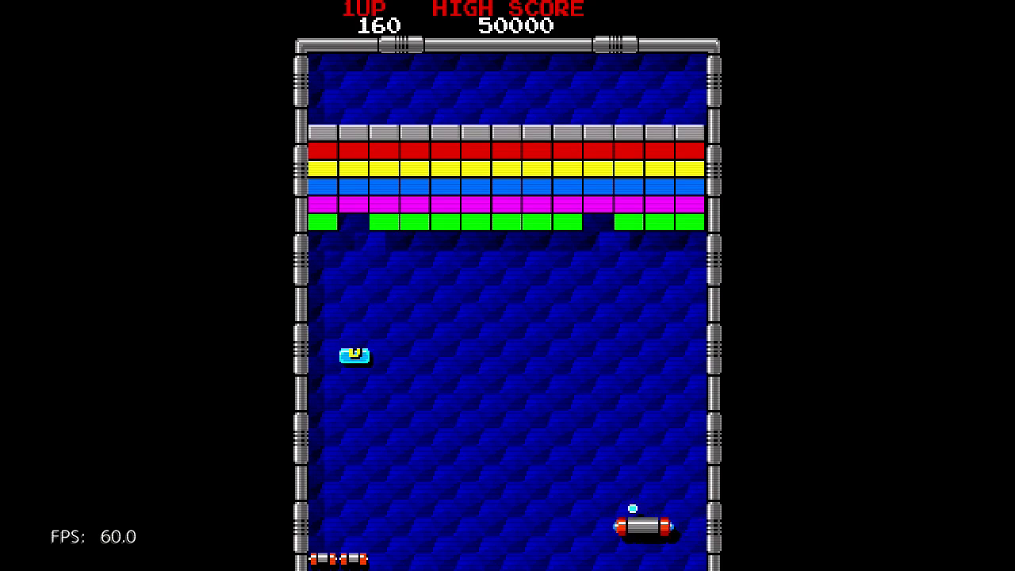
Step: Bounce the ball upward and catch the falling laser capsule
{"action": "key", "text": "Left"}
{"action": "key", "text": "Left"}
{"action": "key", "text": "Left"}
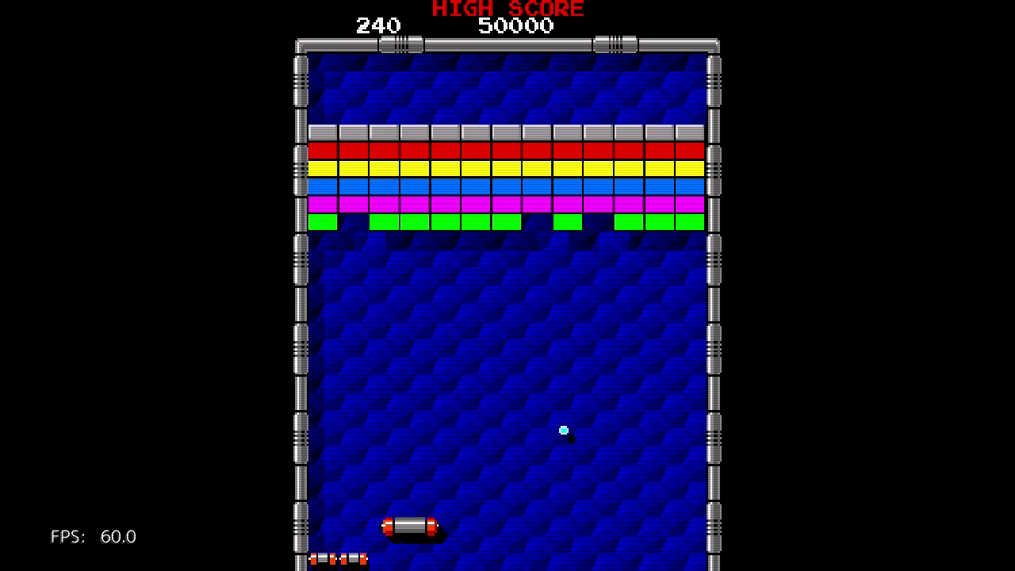
{"action": "key", "text": "Right"}
{"action": "key", "text": "Left"}
{"action": "key", "text": "Right"}
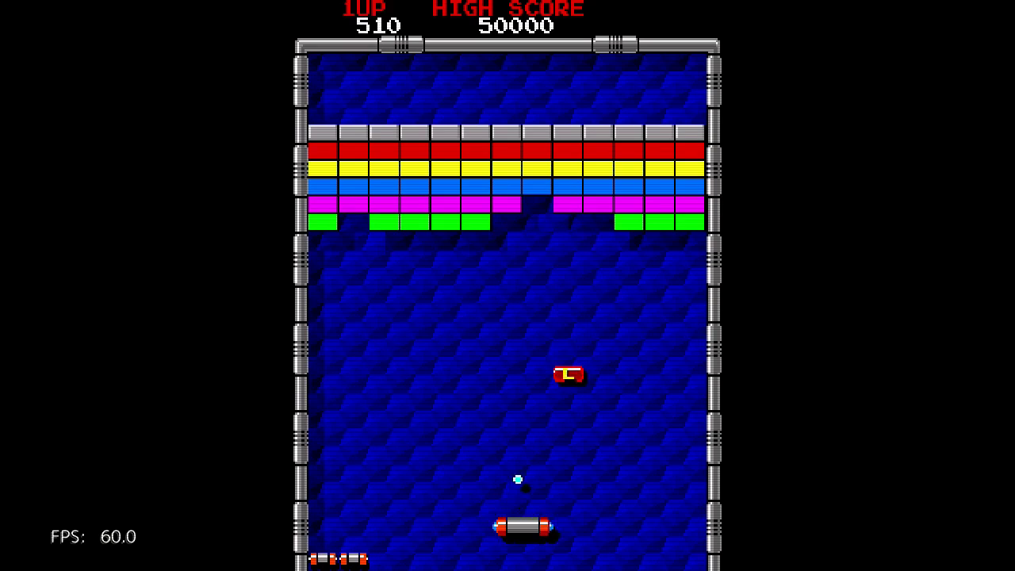
{"action": "key", "text": "Left"}
{"action": "key", "text": "Right"}
Step: Shift the paddle left while firing lasers at the bricks
{"action": "key", "text": "Left"}
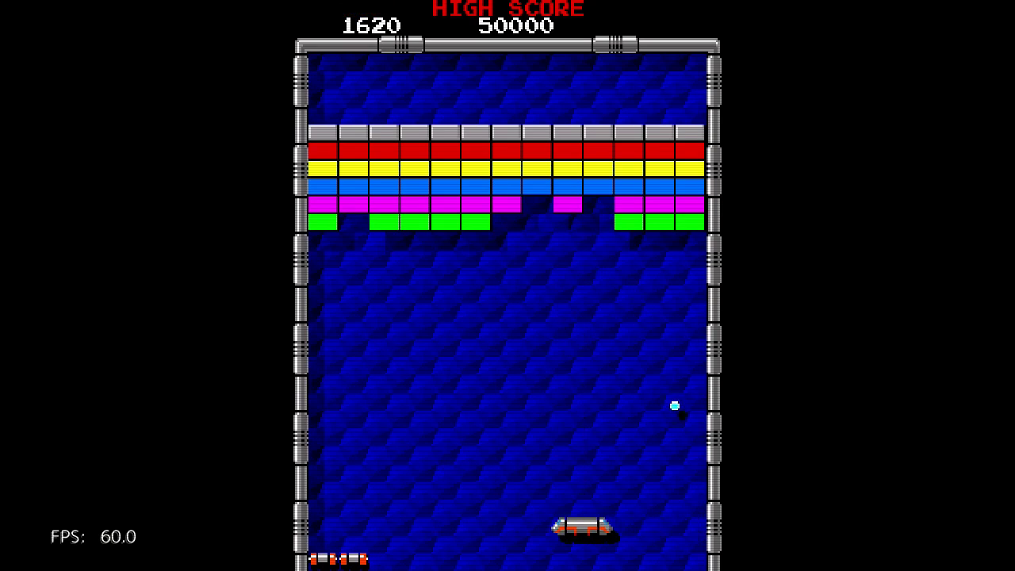
{"action": "key", "text": "space"}
{"action": "key", "text": "space"}
{"action": "key", "text": "Left"}
{"action": "key", "text": "space"}
Step: Laser the middle brick columns while moving toward the ball, reaching 4480
{"action": "key", "text": "Left"}
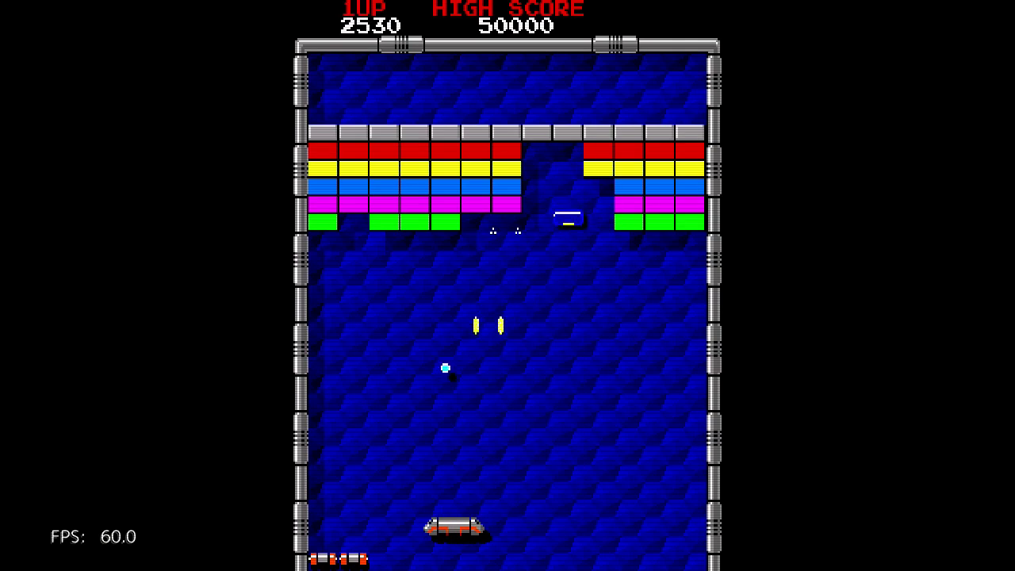
{"action": "key", "text": "Left"}
{"action": "key", "text": "space"}
{"action": "key", "text": "Right"}
{"action": "key", "text": "space"}
{"action": "key", "text": "Right"}
{"action": "key", "text": "Right"}
{"action": "key", "text": "space"}
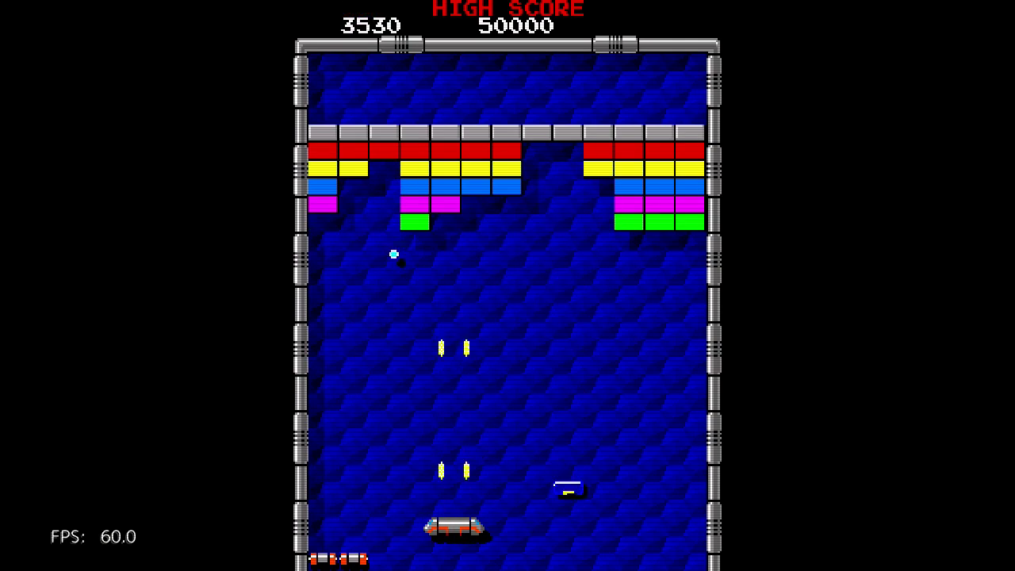
{"action": "key", "text": "space"}
{"action": "key", "text": "Left"}
{"action": "key", "text": "space"}
{"action": "key", "text": "Right"}
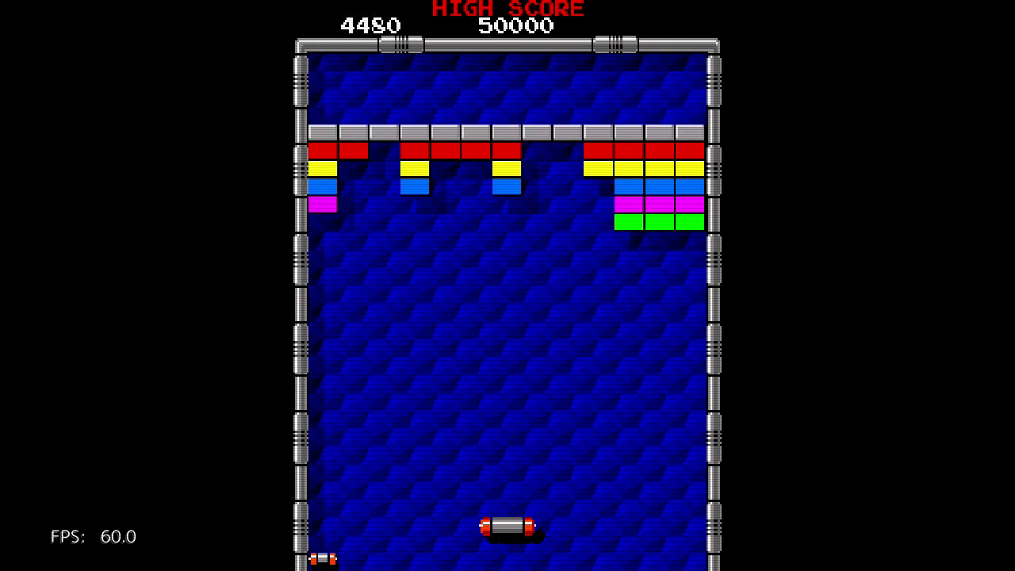
Step: Return the ball, catch a capsule, then chase the descending ball
{"action": "key", "text": "Right"}
{"action": "key", "text": "Left"}
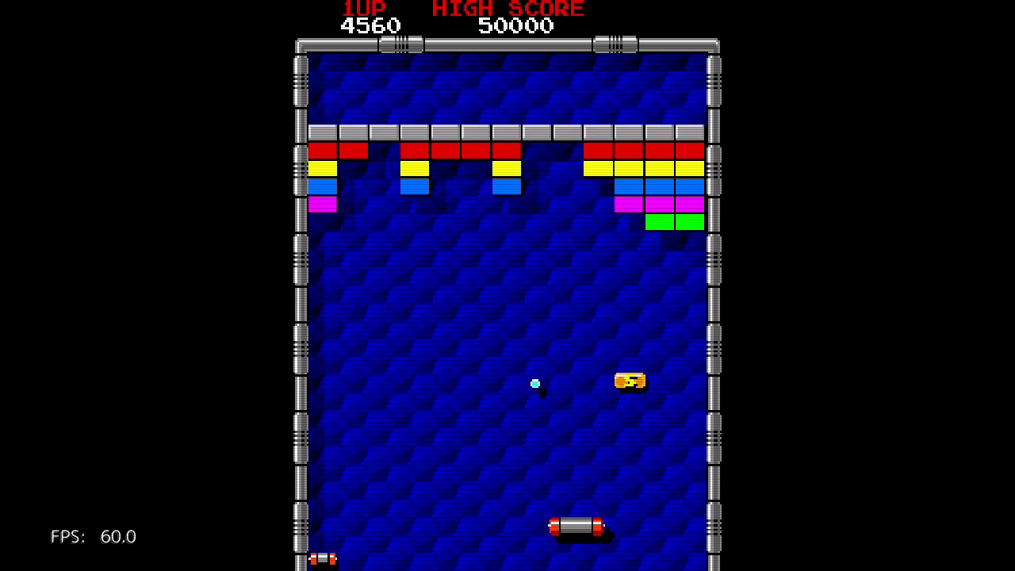
{"action": "key", "text": "Right"}
{"action": "key", "text": "Left"}
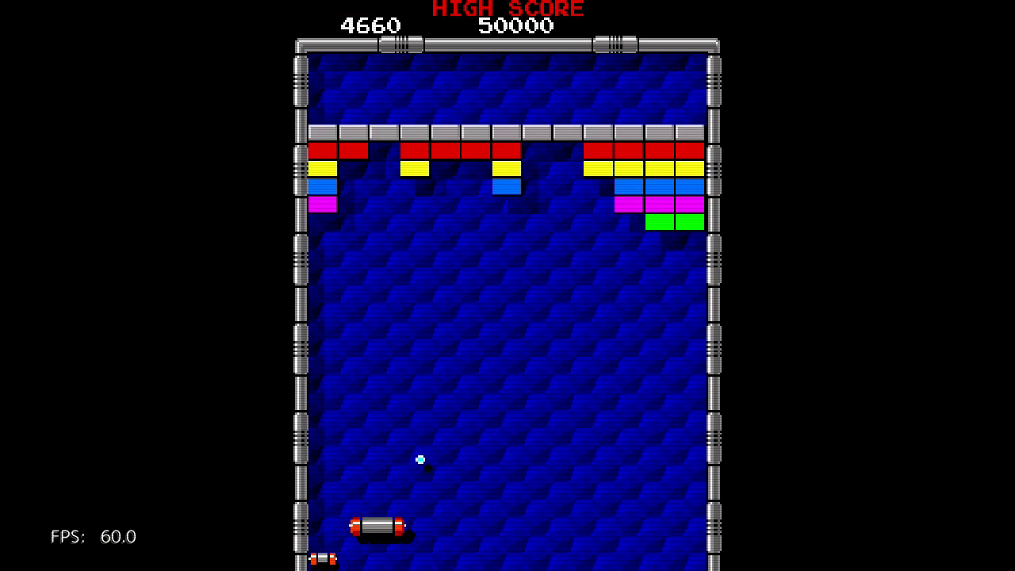
{"action": "key", "text": "Right"}
{"action": "key", "text": "Right"}
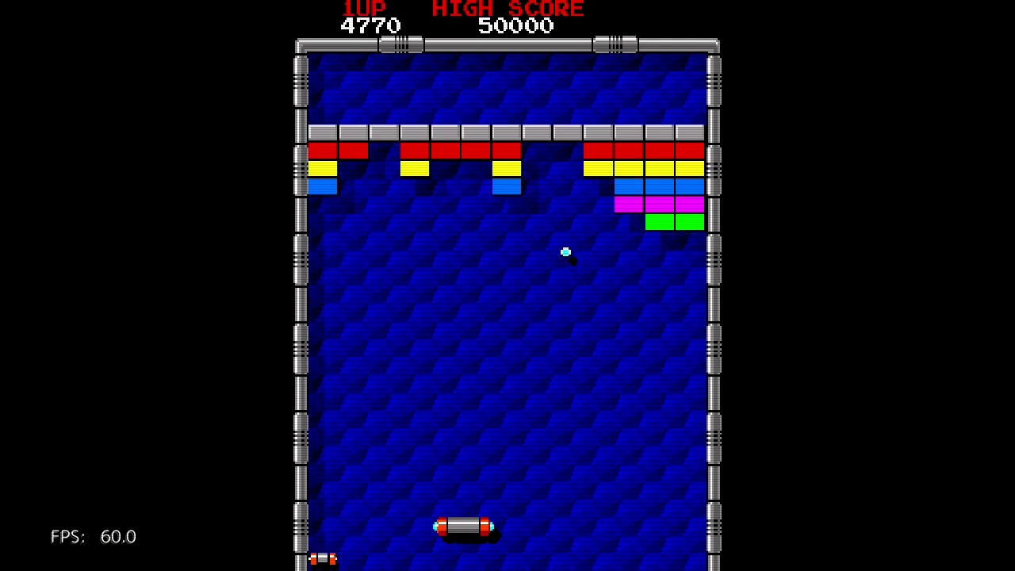
Step: Line the paddle up with the ball and bring it under the rising ball
{"action": "key", "text": "Right"}
{"action": "key", "text": "Left"}
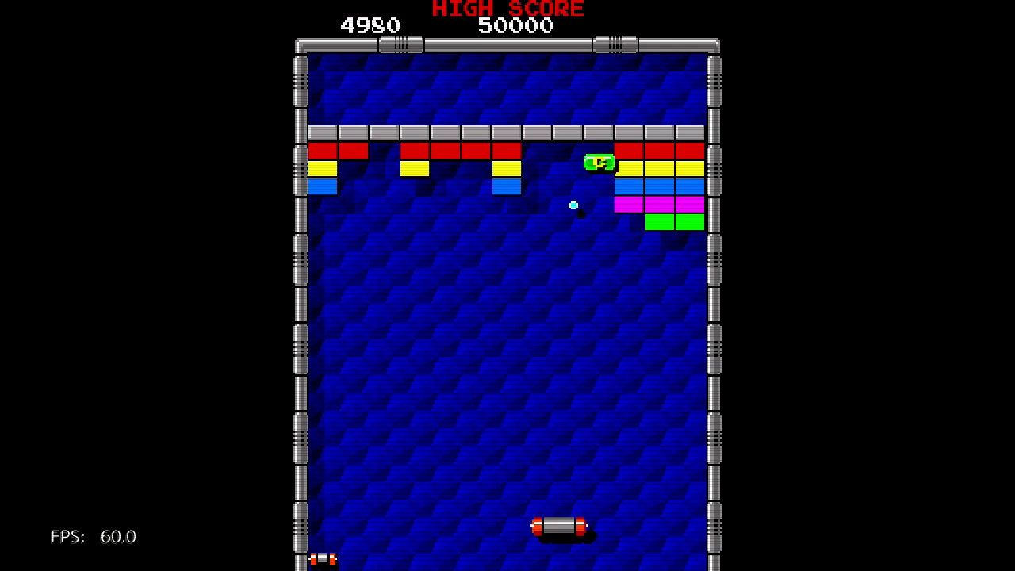
{"action": "key", "text": "Left"}
{"action": "key", "text": "Right"}
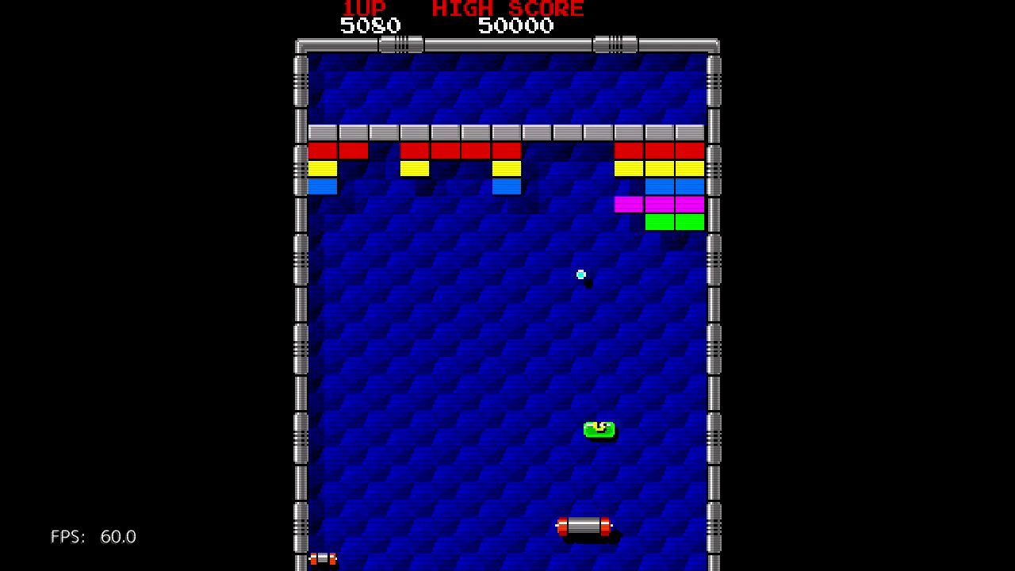
{"action": "key", "text": "Left"}
{"action": "key", "text": "Right"}
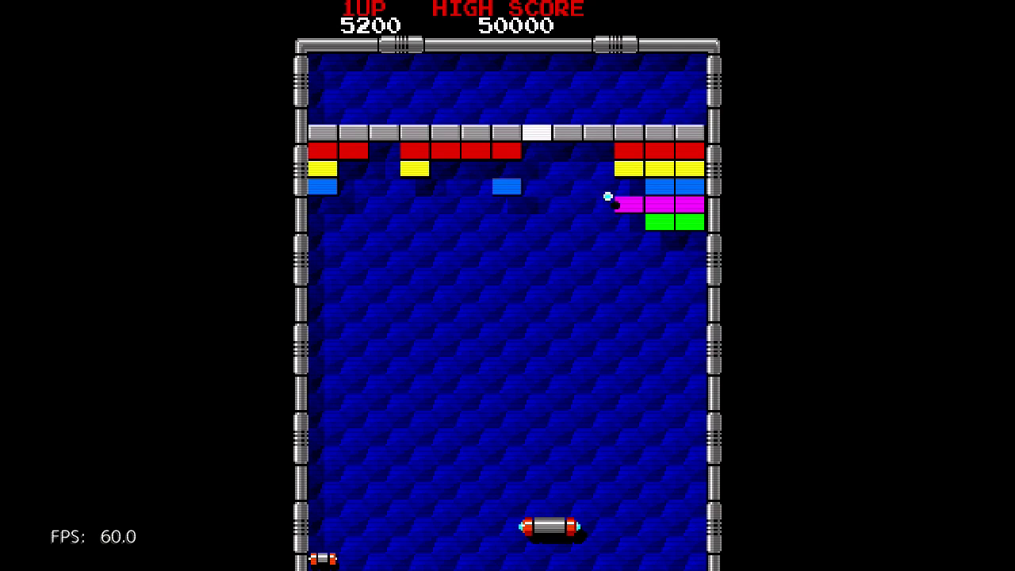
Step: Rebound the ball into the upper bricks, tracking it across the field
{"action": "key", "text": "Left"}
{"action": "key", "text": "Right"}
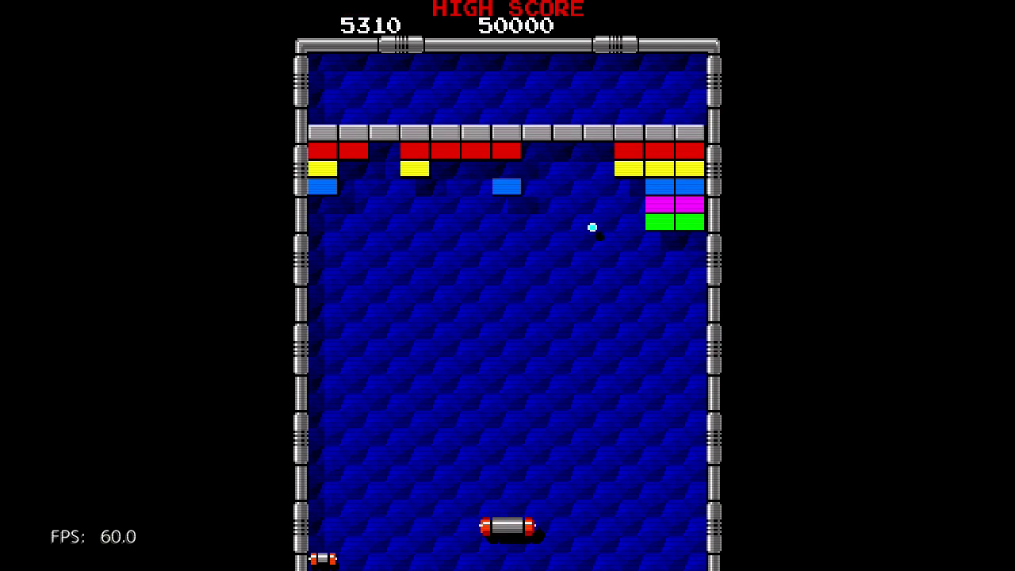
{"action": "key", "text": "Left"}
{"action": "key", "text": "Right"}
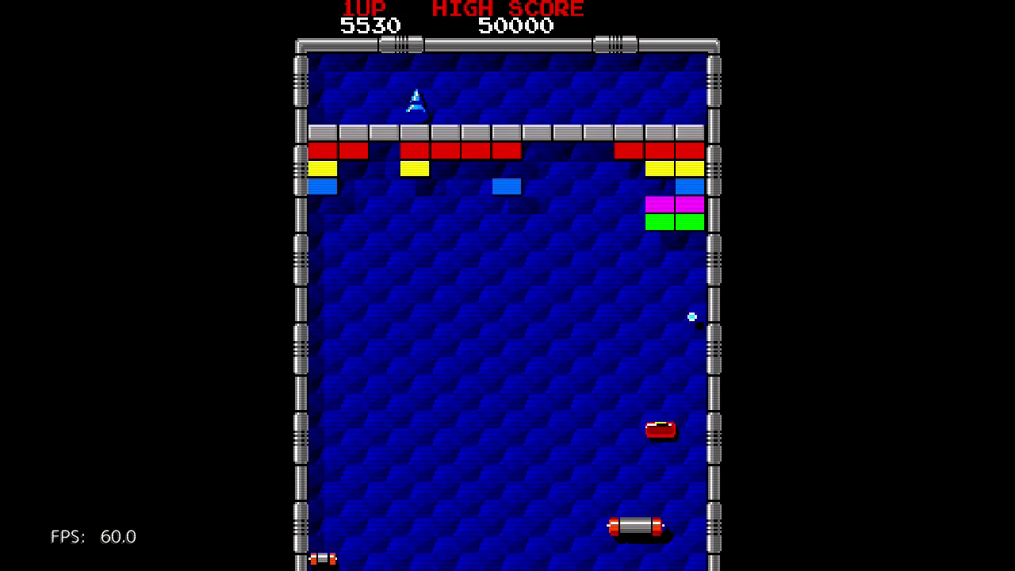
{"action": "key", "text": "Left"}
{"action": "key", "text": "Right"}
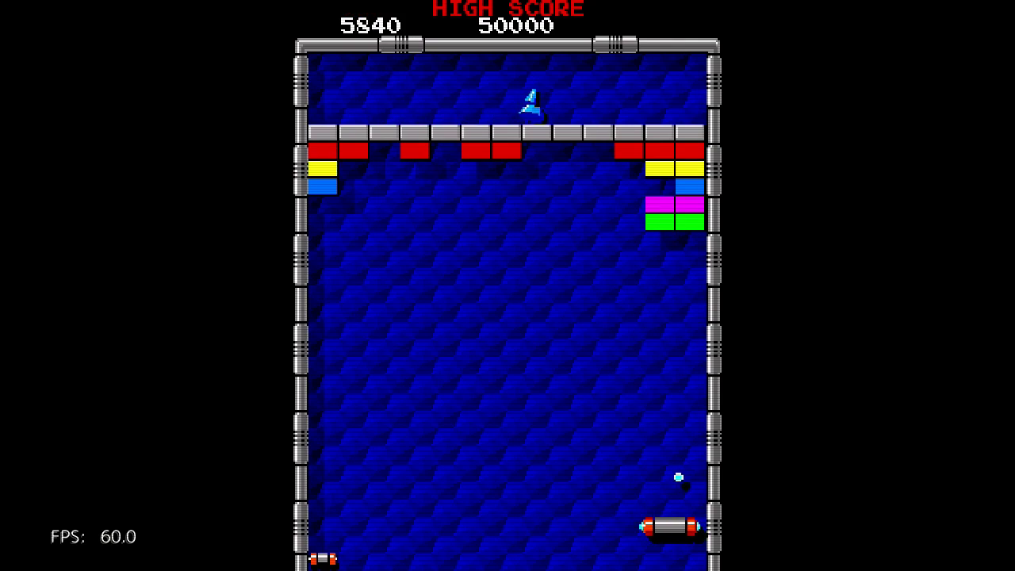
{"action": "key", "text": "Left"}
{"action": "key", "text": "Right"}
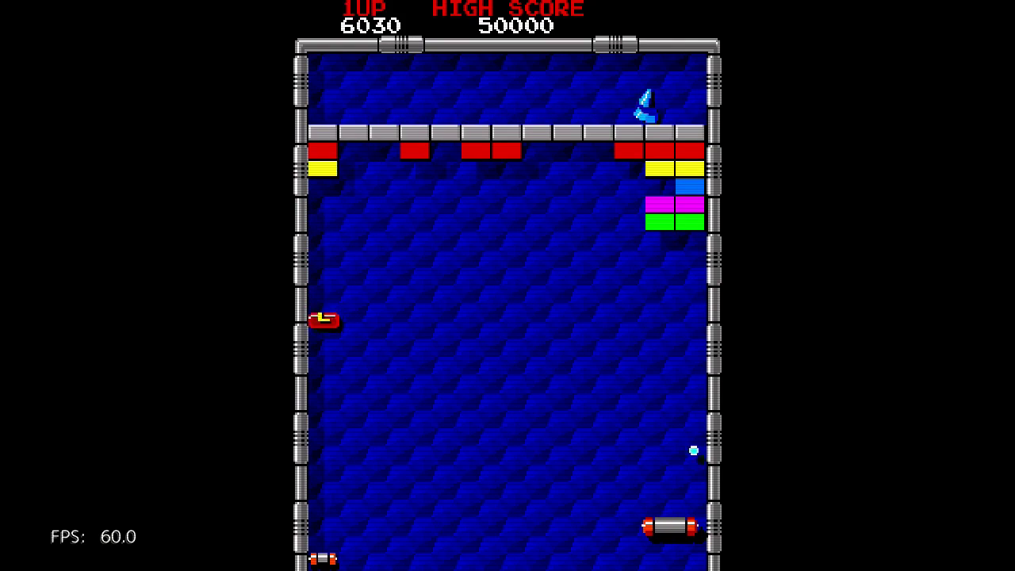
Step: Save the ball with quick left-right adjustments, raising the score to 6300
{"action": "key", "text": "Left"}
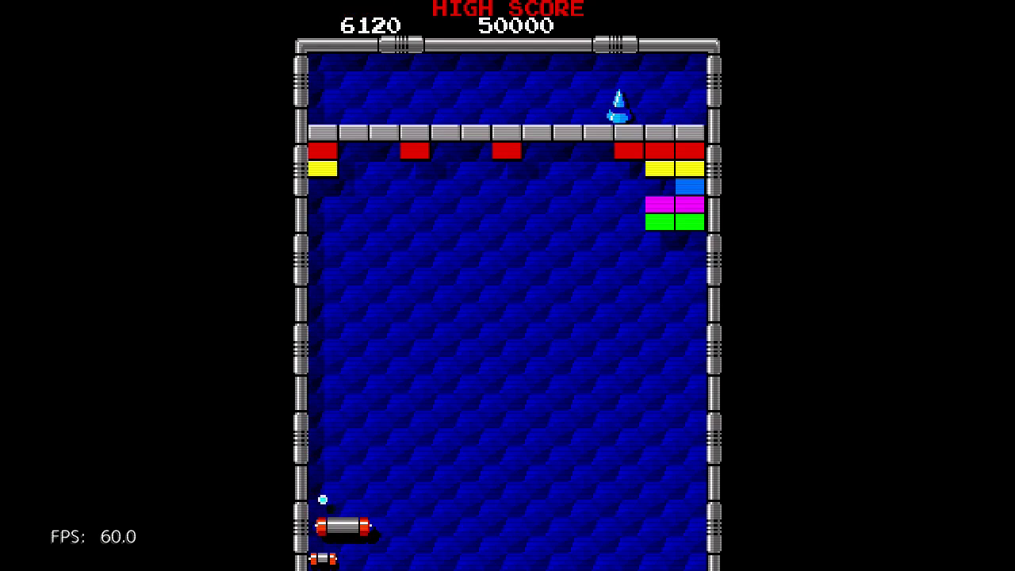
{"action": "key", "text": "Right"}
{"action": "key", "text": "Right"}
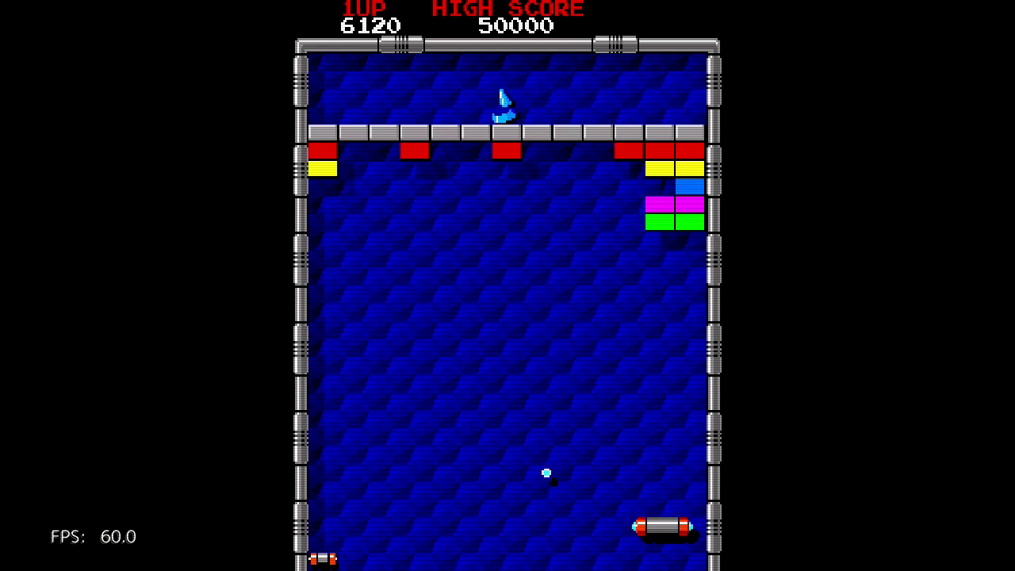
{"action": "key", "text": "Left"}
{"action": "key", "text": "Right"}
{"action": "key", "text": "Right"}
{"action": "key", "text": "Left"}
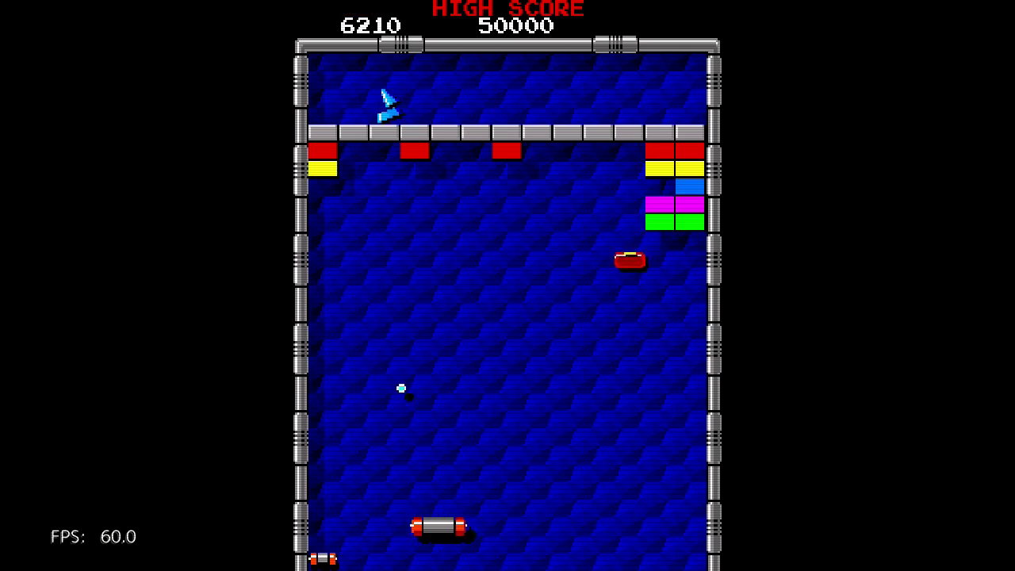
{"action": "key", "text": "Right"}
{"action": "key", "text": "Left"}
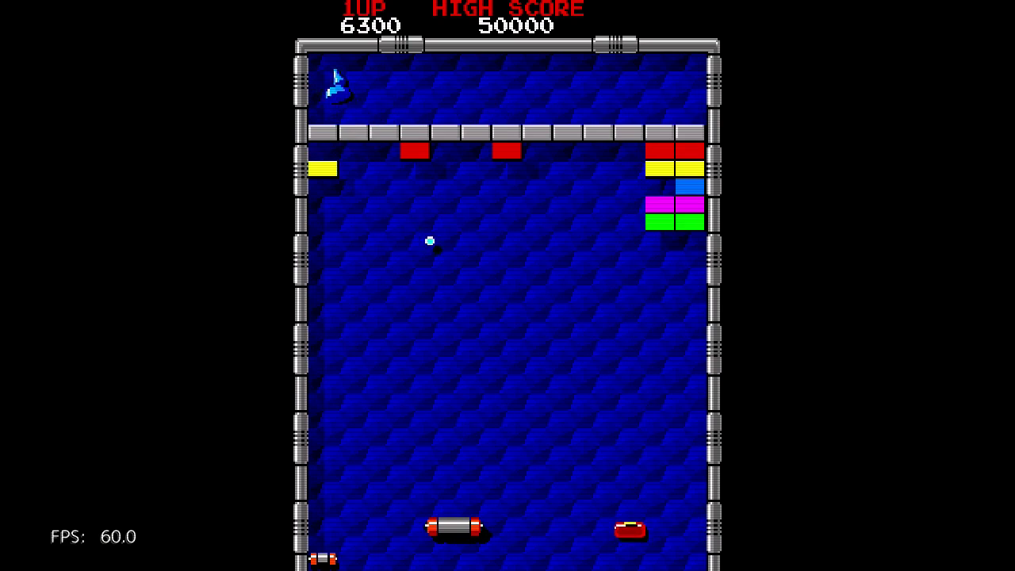
{"action": "key", "text": "Right"}
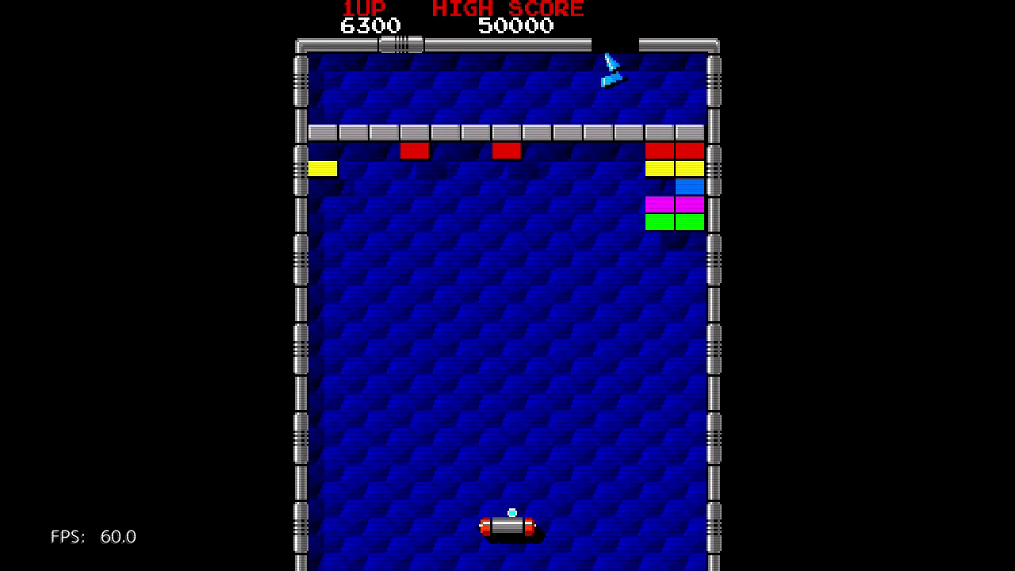
Step: Center the paddle under the descending ball and follow it across the field
{"action": "key", "text": "Right"}
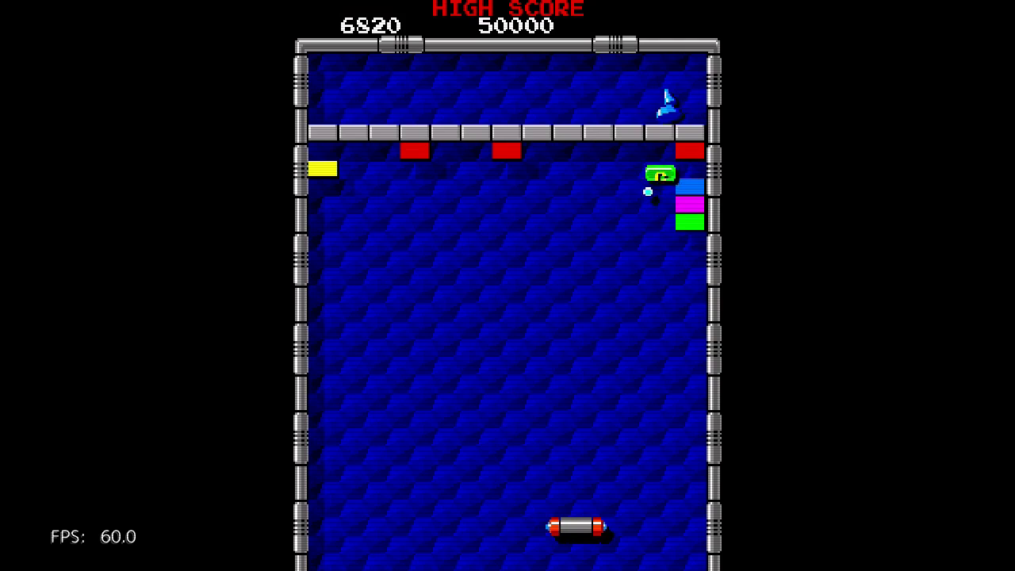
{"action": "key", "text": "Left"}
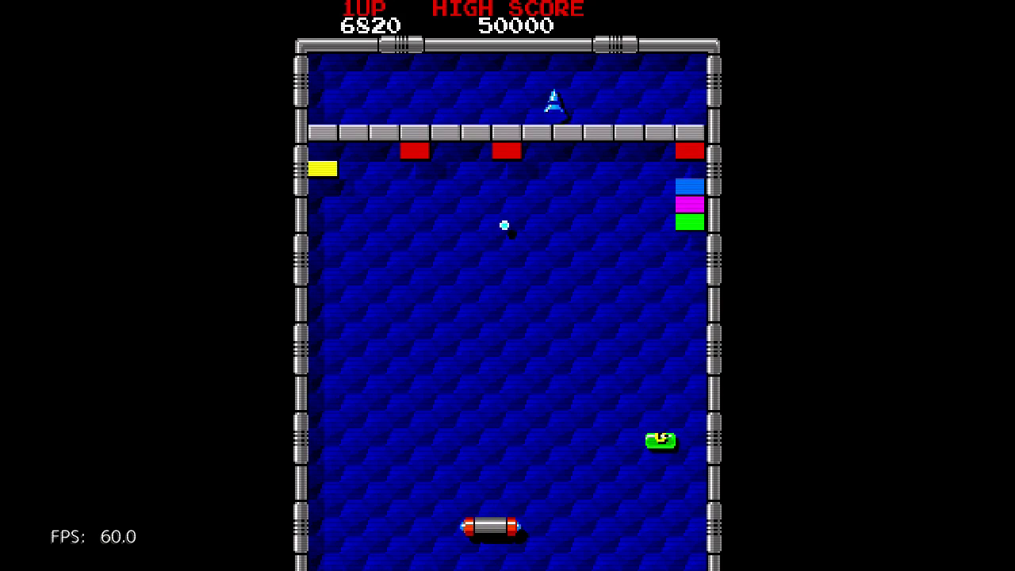
{"action": "key", "text": "Right"}
{"action": "key", "text": "Left"}
{"action": "key", "text": "Left"}
{"action": "key", "text": "Right"}
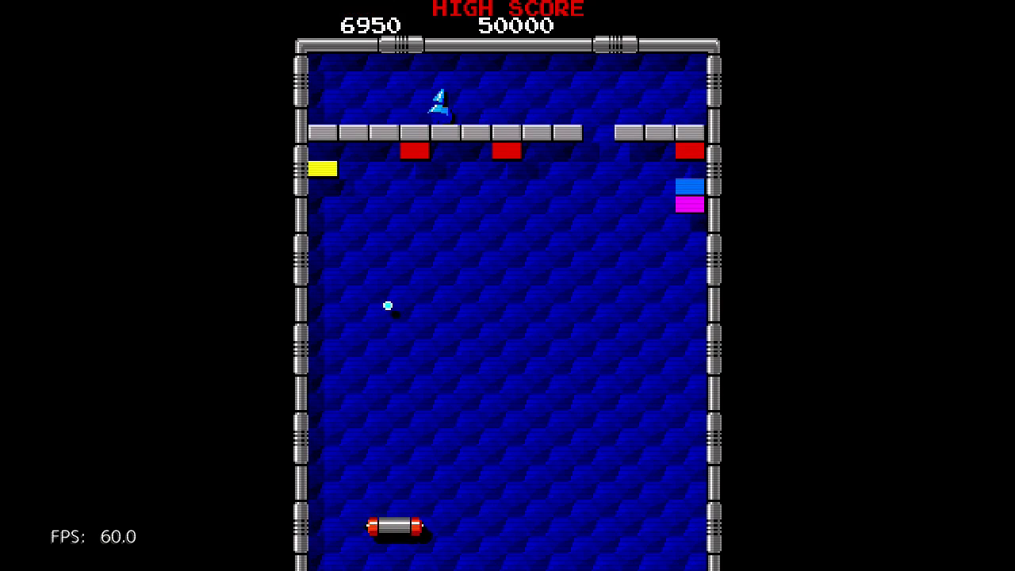
Step: Fine-tune the paddle position to keep rebounding the ball into the bricks
{"action": "key", "text": "Right"}
{"action": "key", "text": "Left"}
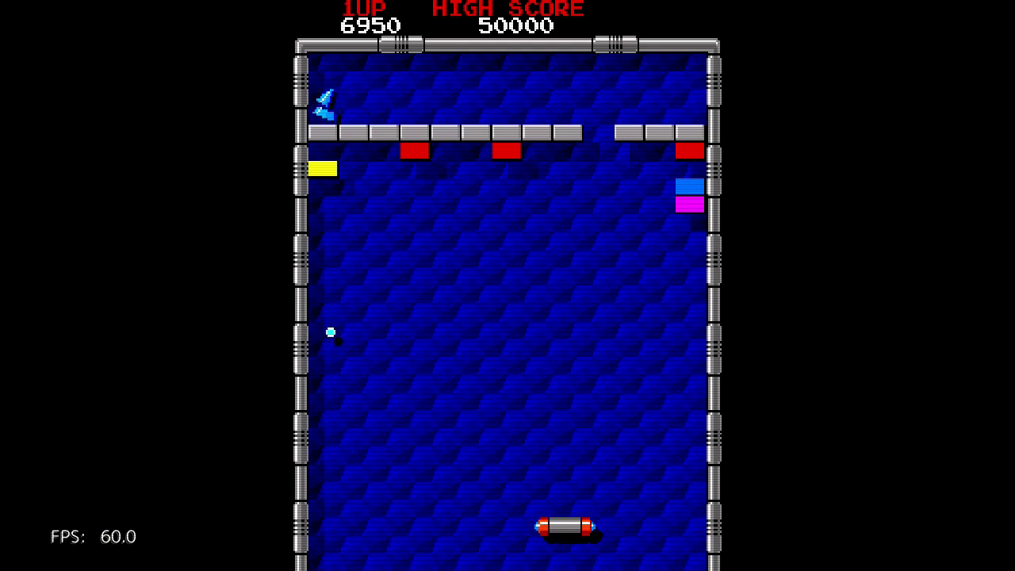
{"action": "key", "text": "Left"}
{"action": "key", "text": "Right"}
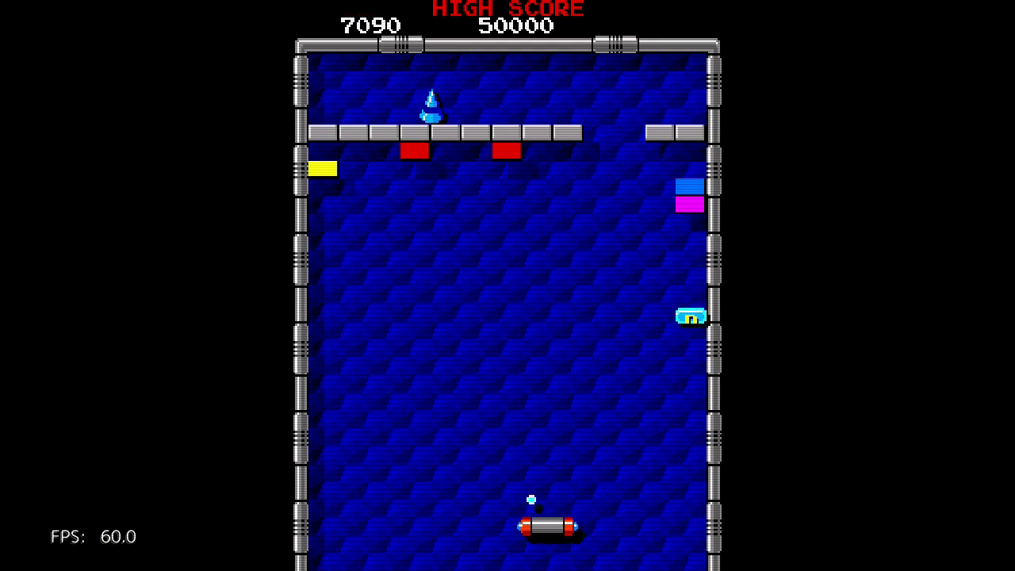
{"action": "key", "text": "Left"}
{"action": "key", "text": "Left"}
{"action": "key", "text": "Right"}
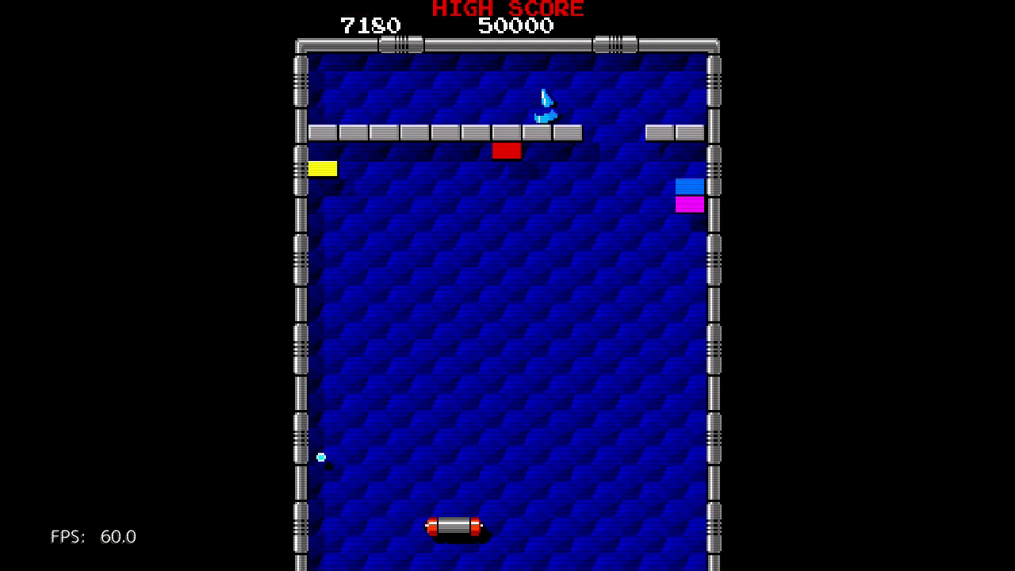
{"action": "key", "text": "Left"}
Step: Weave under the ball until it is missed, ending at 7880 points
{"action": "key", "text": "Right"}
{"action": "key", "text": "Right"}
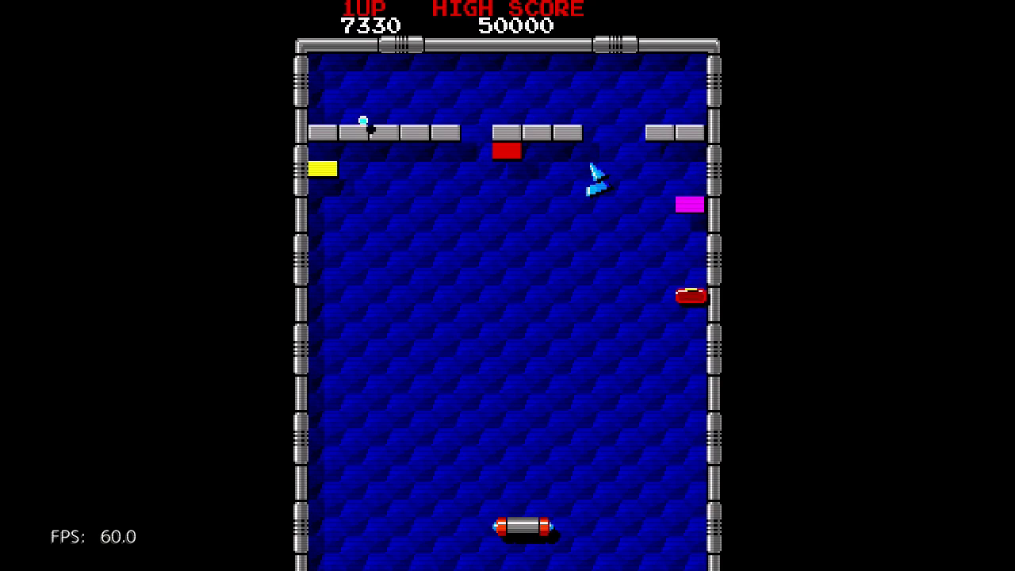
{"action": "key", "text": "Right"}
{"action": "key", "text": "Left"}
{"action": "key", "text": "Left"}
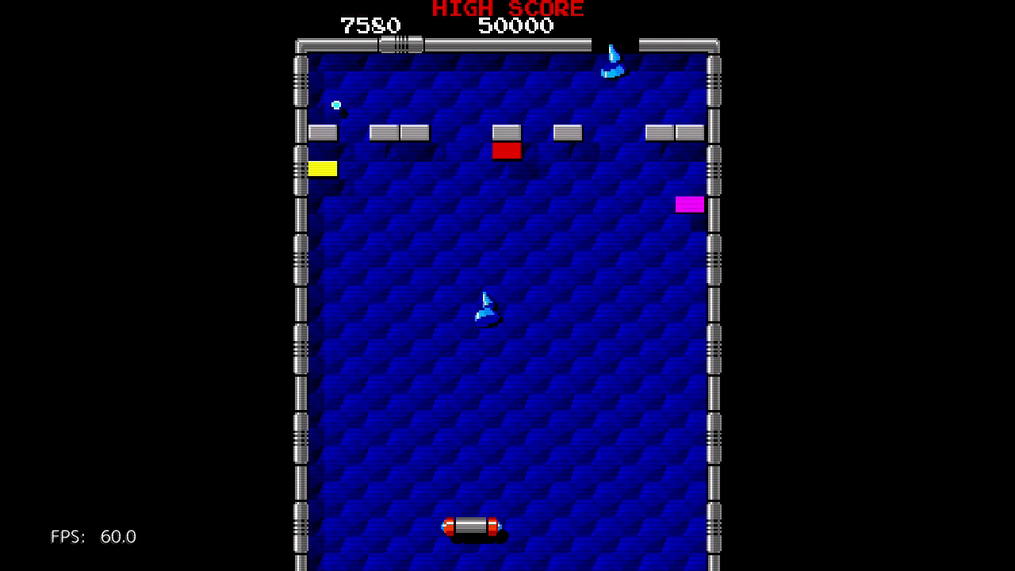
{"action": "key", "text": "Right"}
{"action": "key", "text": "Left"}
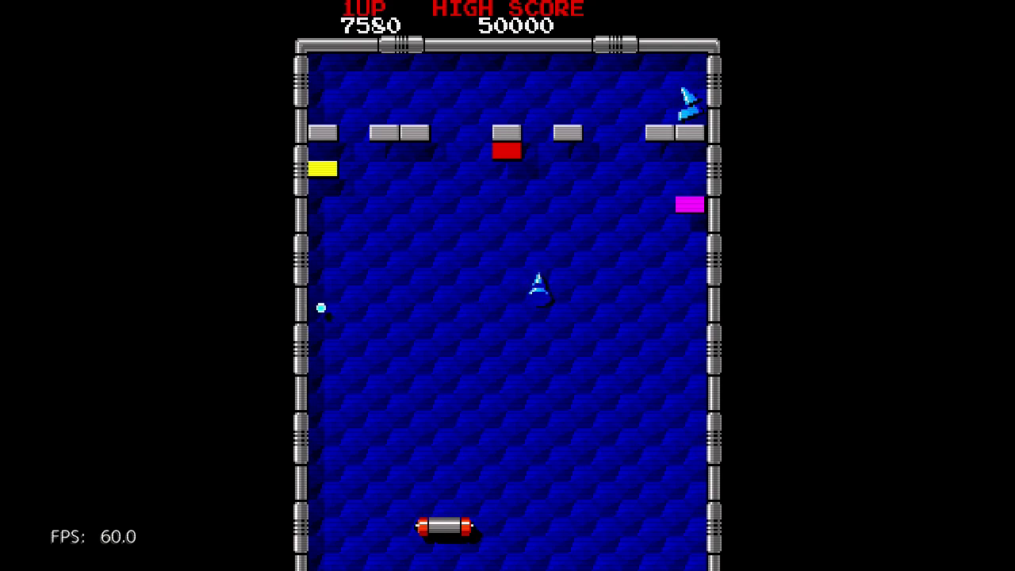
{"action": "key", "text": "Right"}
{"action": "key", "text": "Left"}
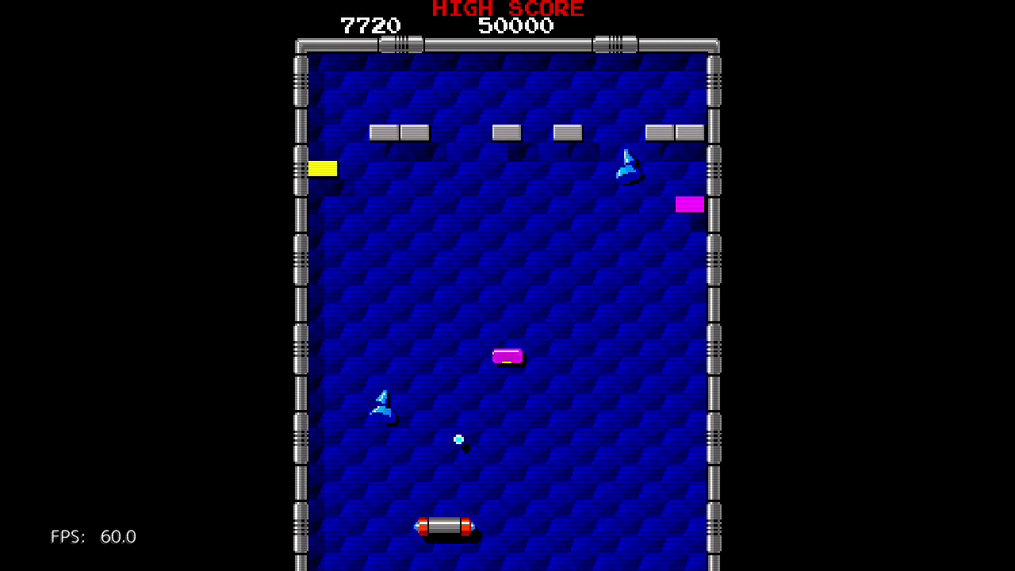
{"action": "key", "text": "Right"}
{"action": "key", "text": "Right"}
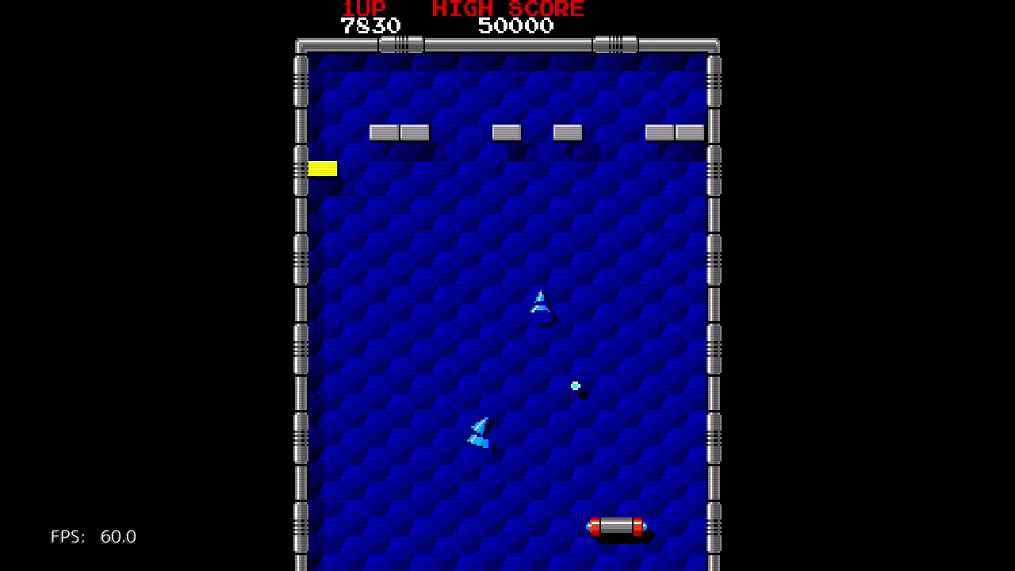
{"action": "key", "text": "Left"}
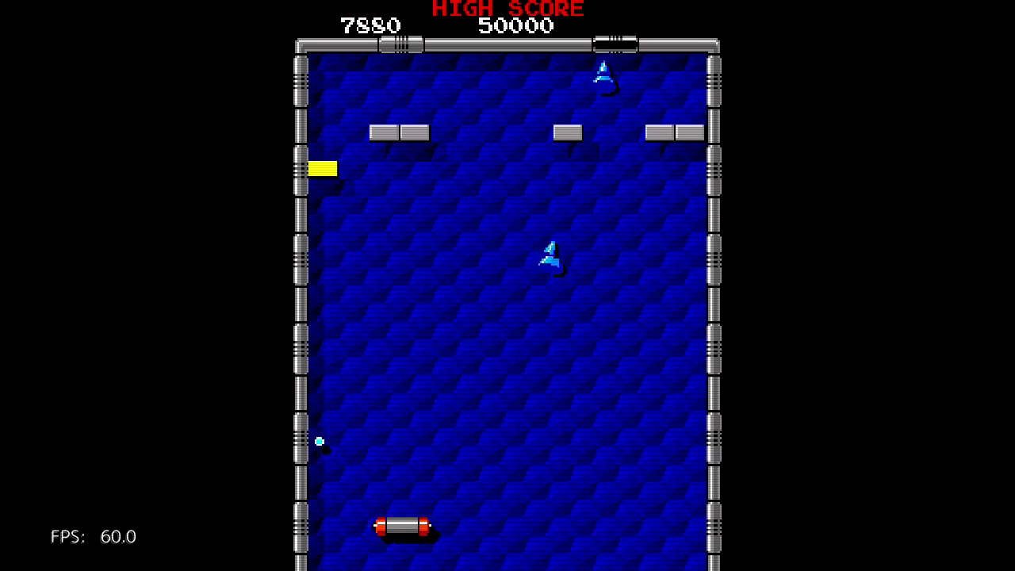
{"action": "key", "text": "Right"}
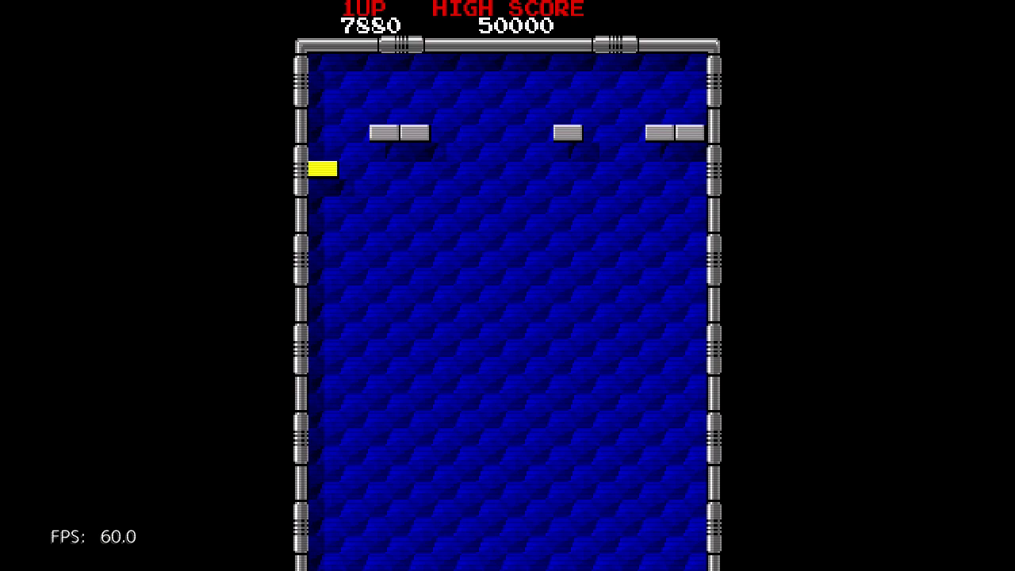